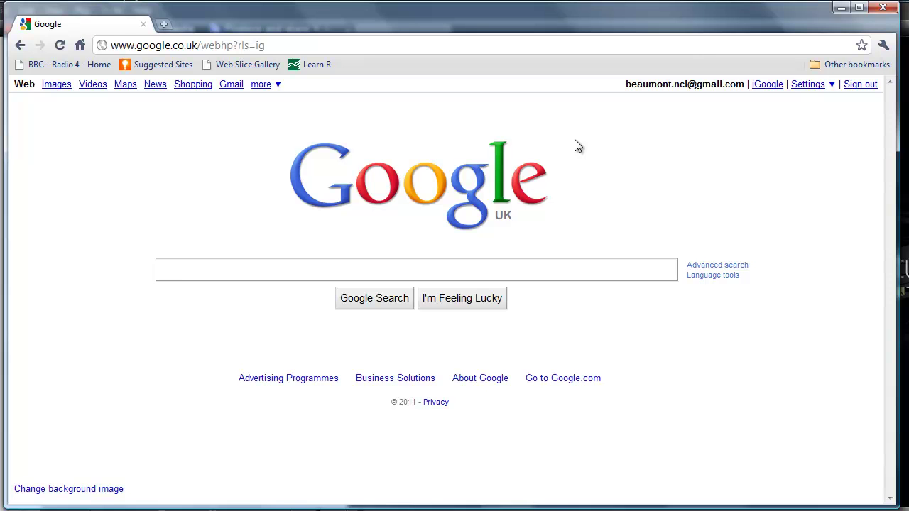
- Run a Google search for 'openepi'
type("open")
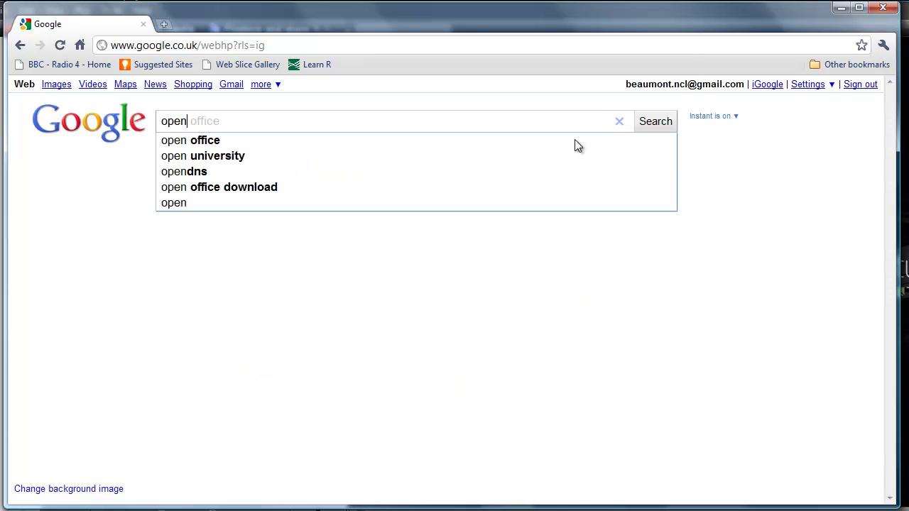
type("epi")
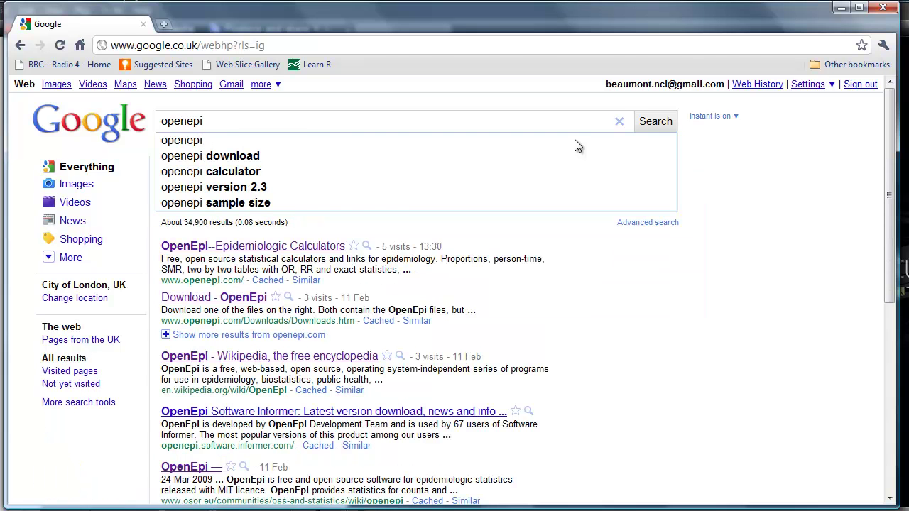
key("Return")
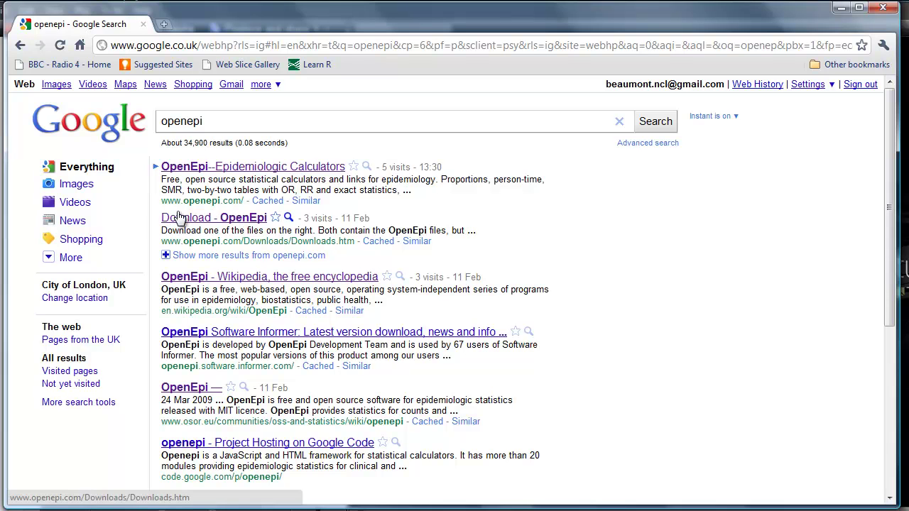
- Open the OpenEpi site and go to the Two by Two Table module under Counts
left_click(206, 171)
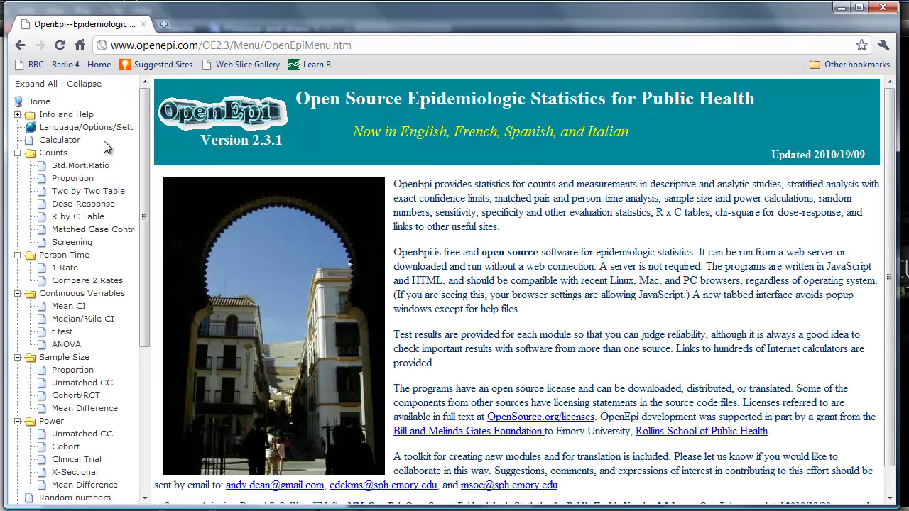
left_click_drag(142, 255, 148, 334)
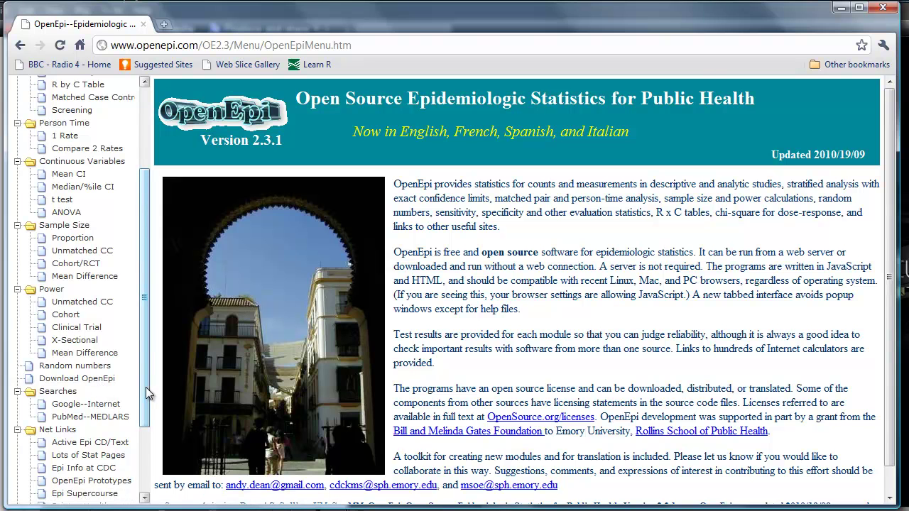
left_click_drag(145, 387, 145, 273)
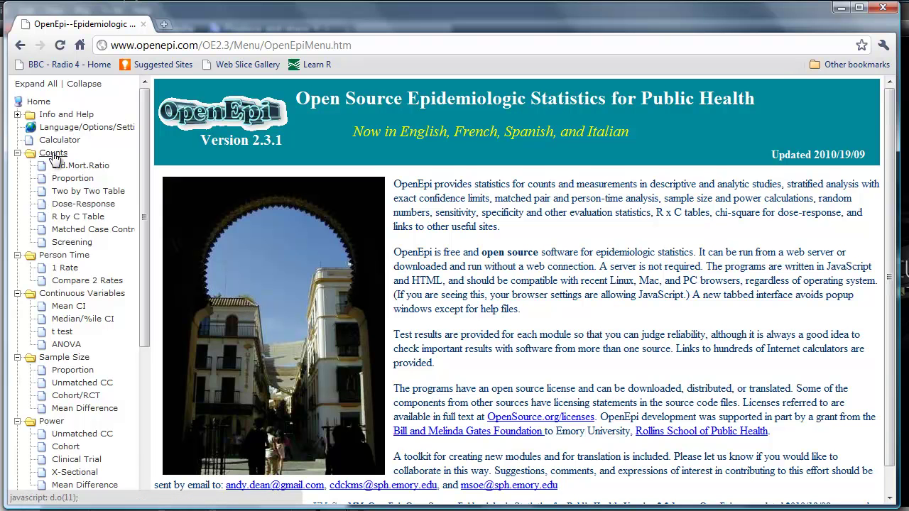
left_click(62, 193)
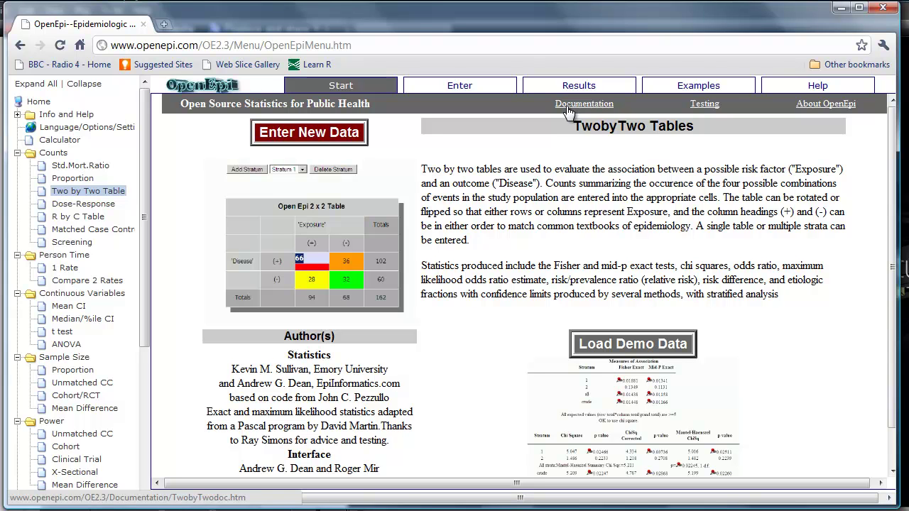
- Enter counts 55, 96, 5376 and 5392 into the 2x2 cells and dismiss the totals alert
left_click(450, 88)
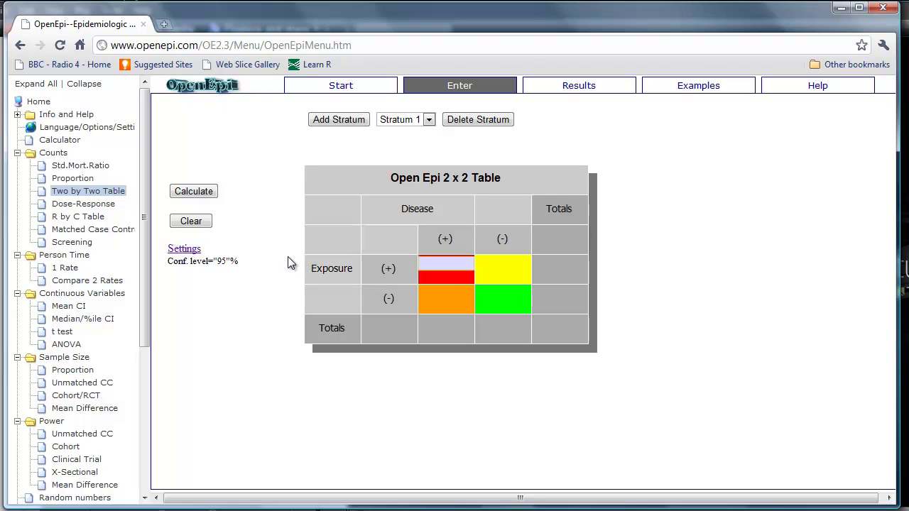
type("55")
left_click(441, 301)
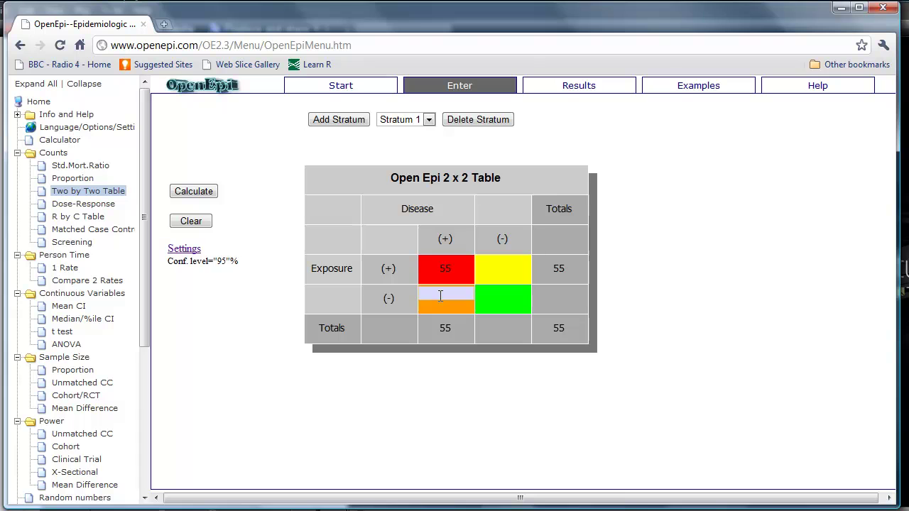
type("96")
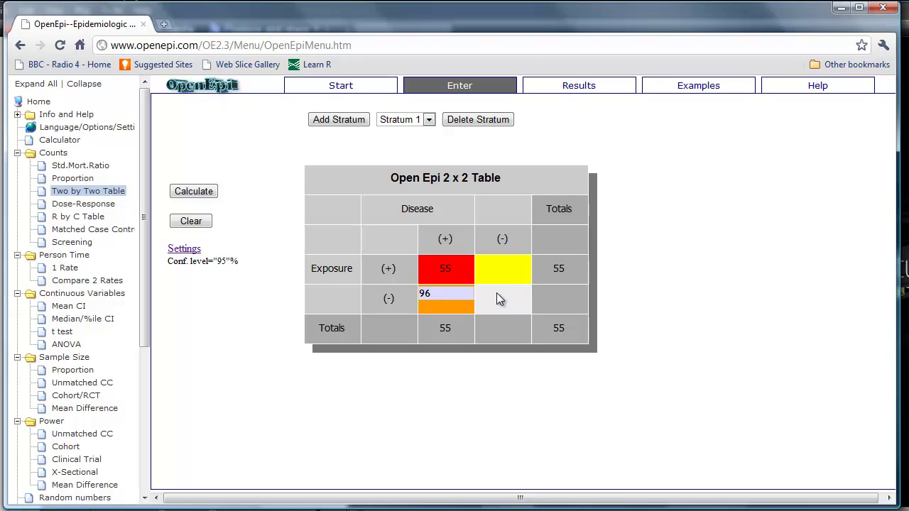
left_click(500, 271)
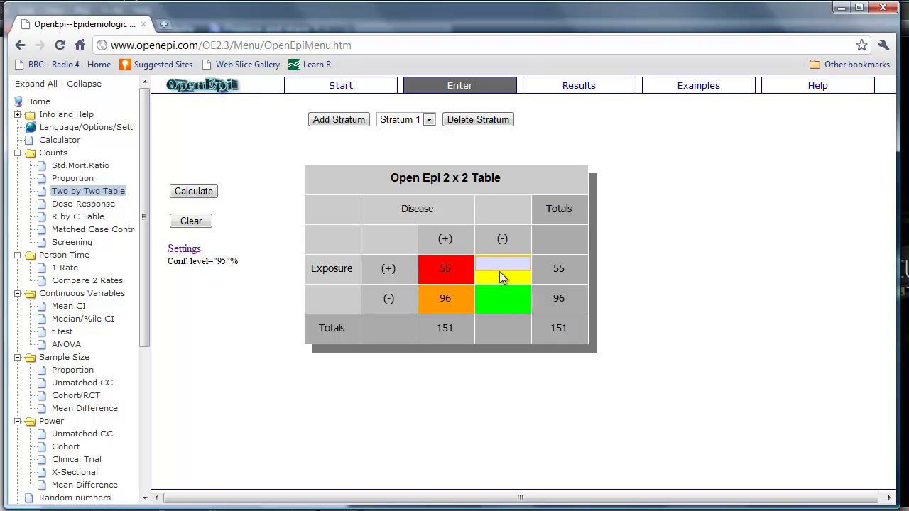
type("5376")
left_click(499, 295)
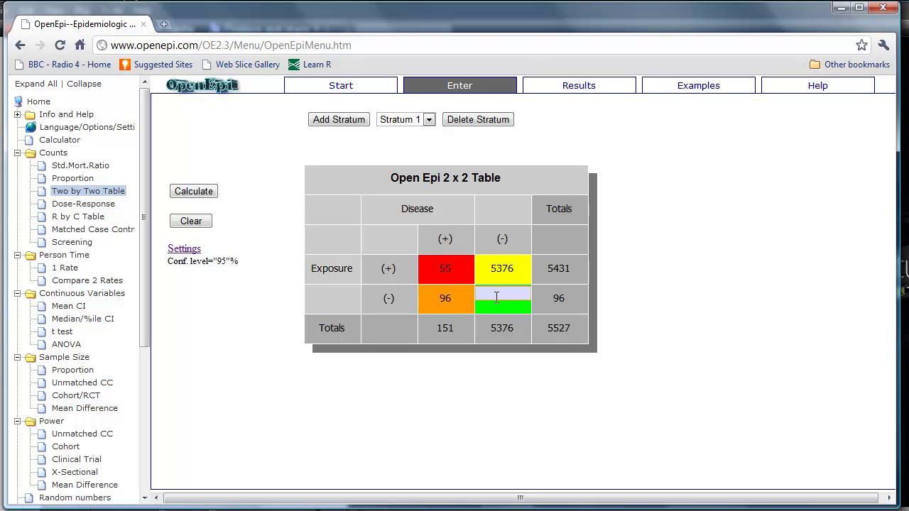
type("53")
type("9")
type("2")
left_click(527, 327)
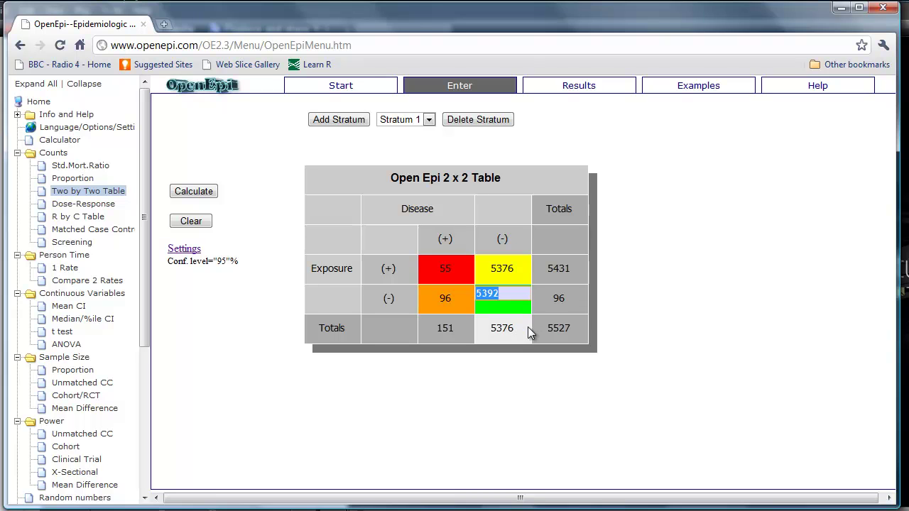
left_click(537, 280)
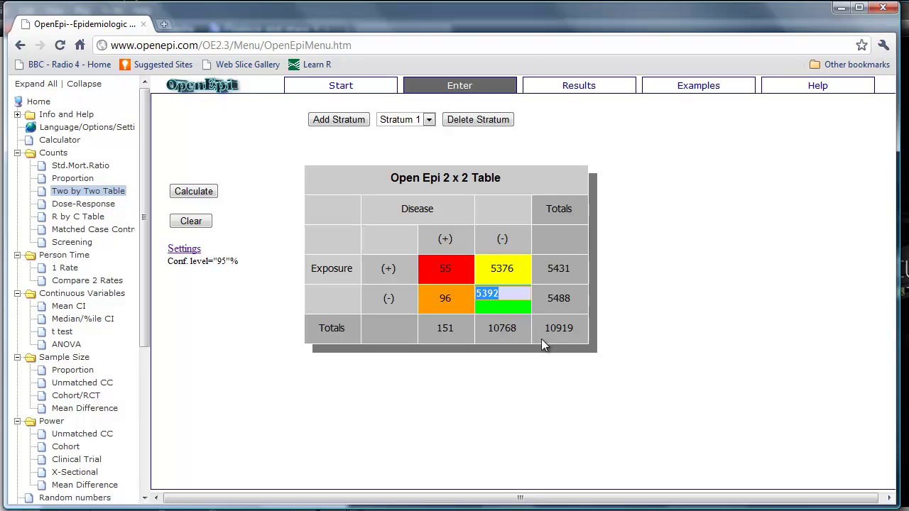
key("shift+Tab")
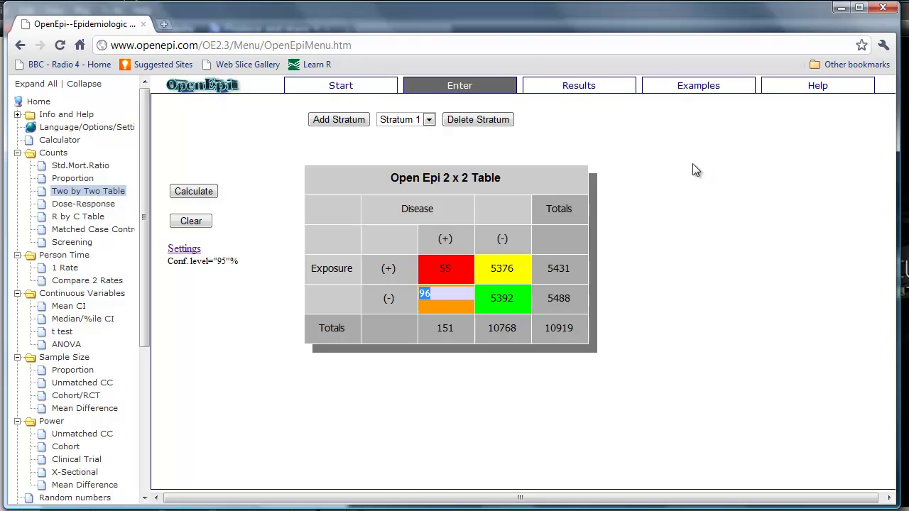
- Calculate the results and show risk ratio 0.5789 with 95% CI 0.4165–0.8047
left_click(568, 96)
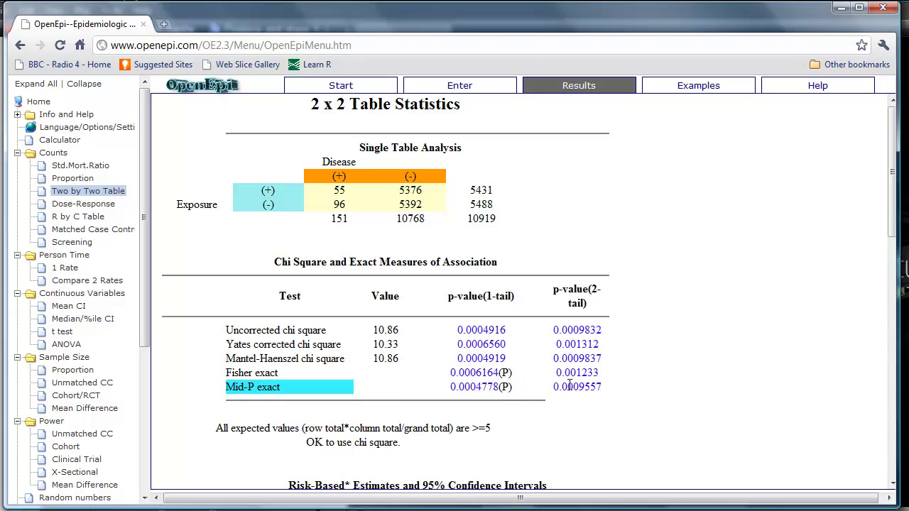
scroll(648, 385, "down", 1)
scroll(649, 385, "down", 3)
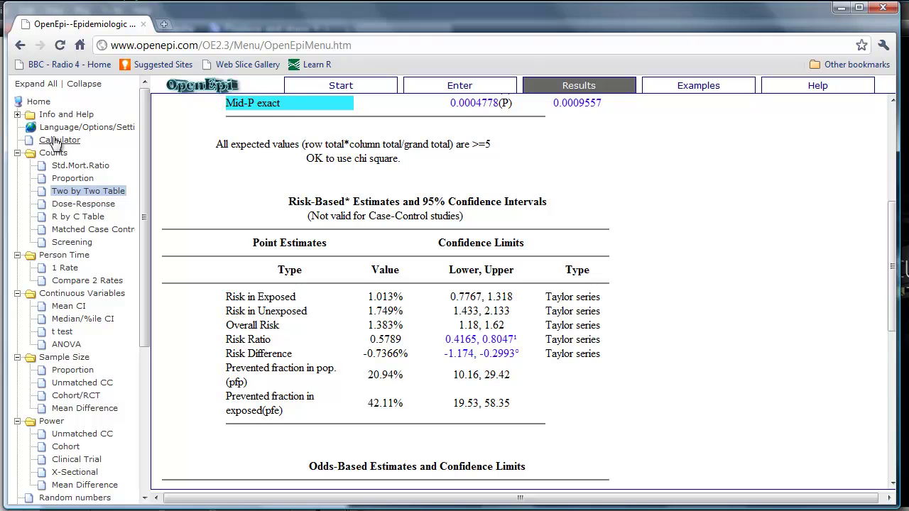
- Scroll down to the Odds-Based Estimates table showing odds ratio 0.5746
left_click_drag(888, 322, 888, 395)
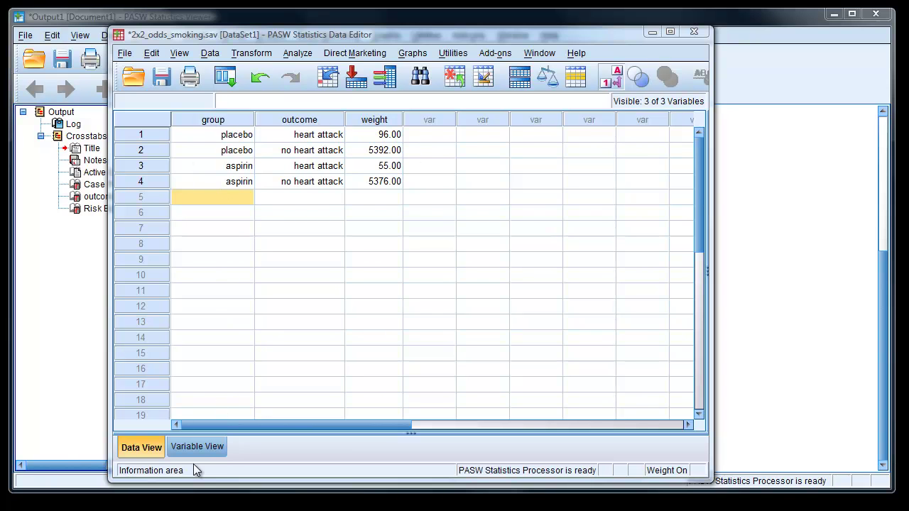
- Check the group and outcome value labels in Variable View, then return to the data
left_click(200, 445)
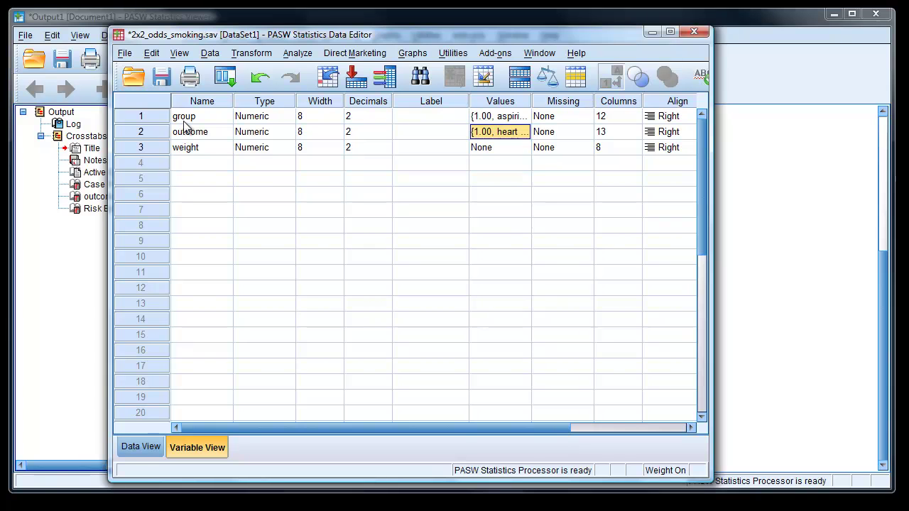
left_click(519, 117)
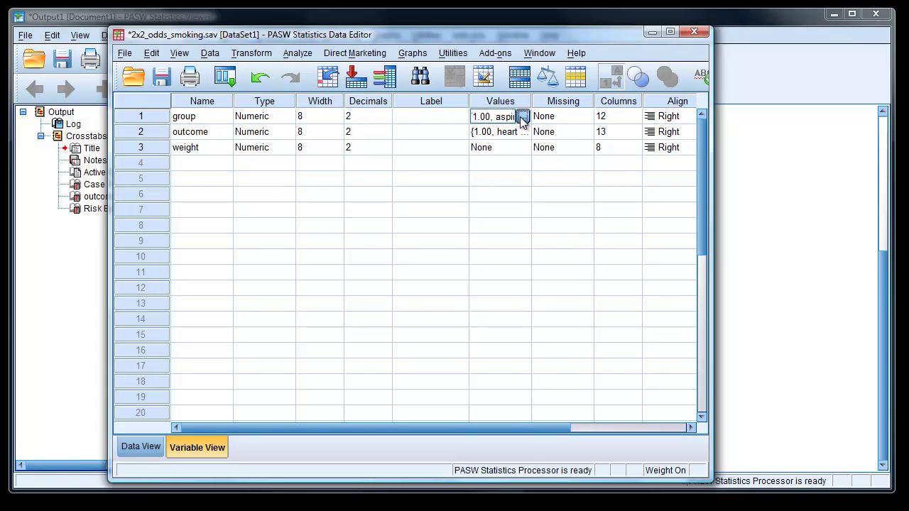
left_click(523, 118)
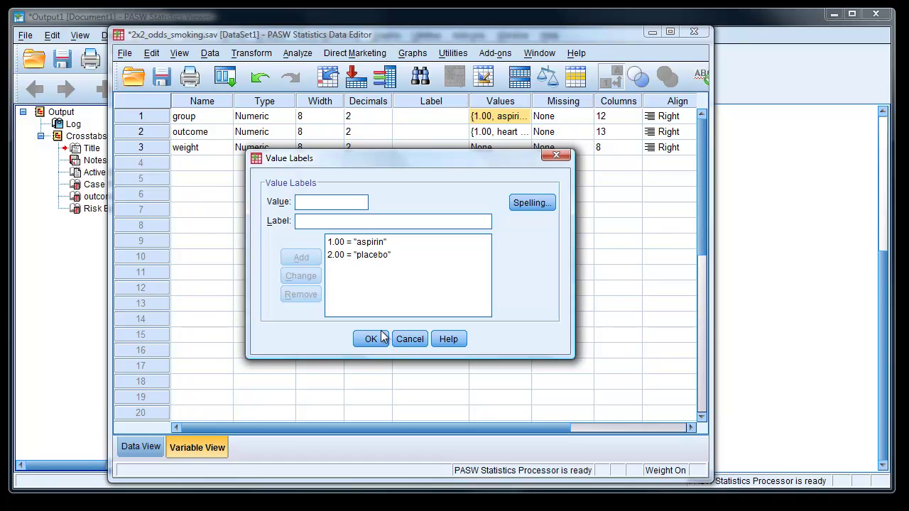
left_click(412, 339)
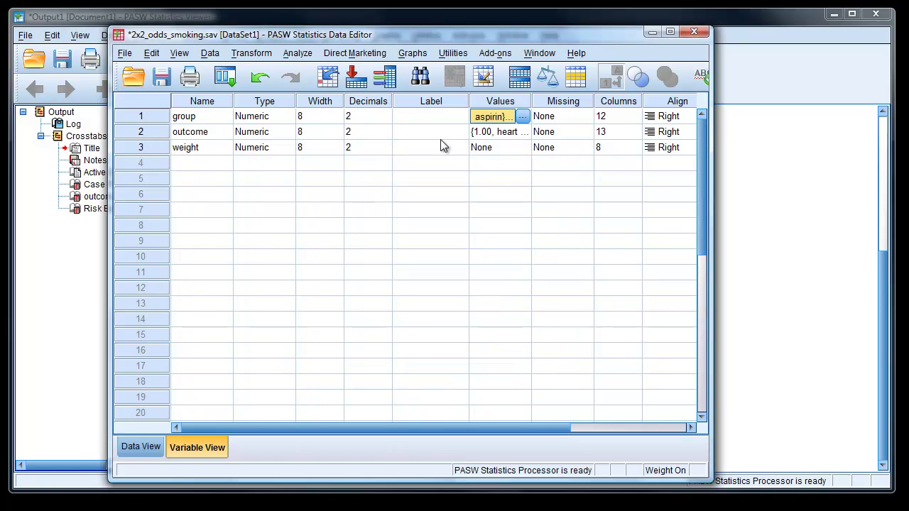
left_click(501, 134)
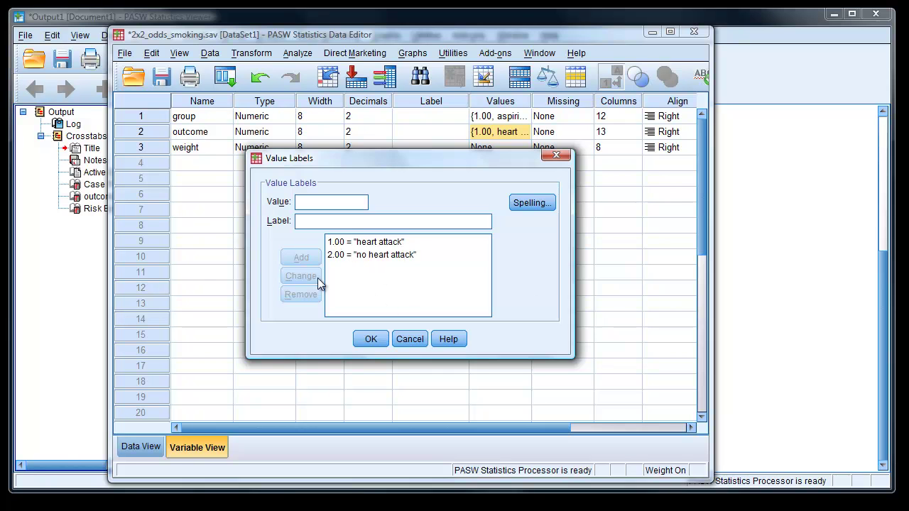
left_click(404, 339)
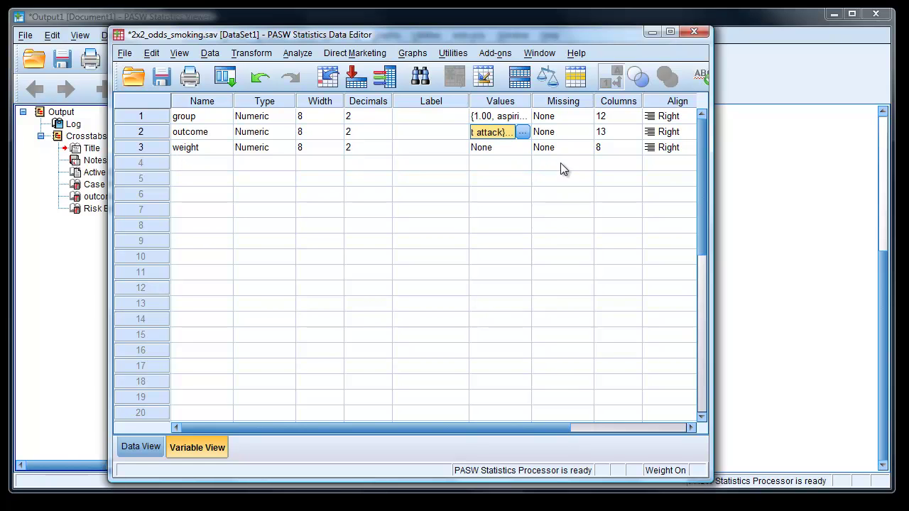
left_click(132, 449)
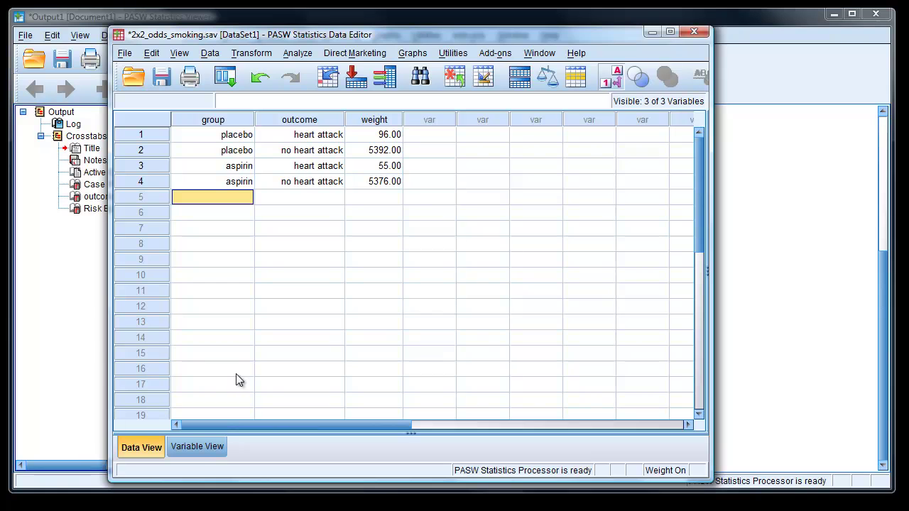
- Weight cases by the weight variable as the frequency variable
left_click(210, 52)
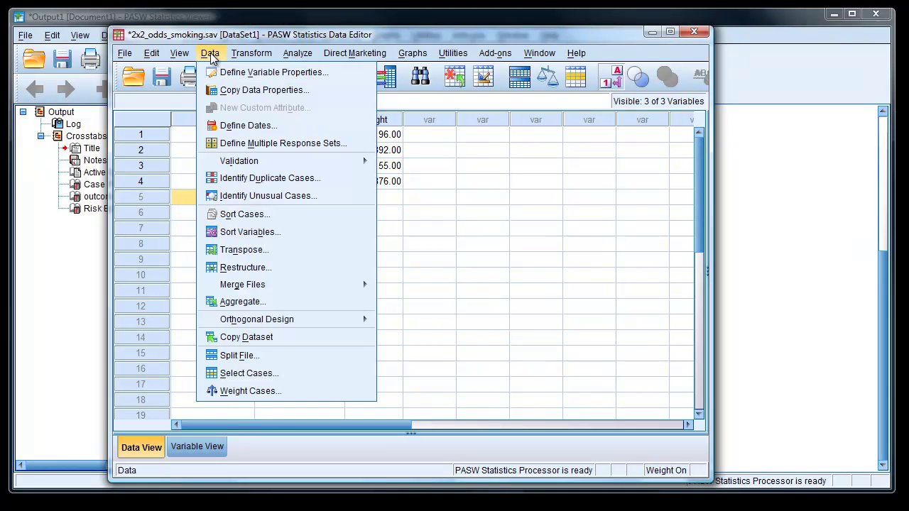
left_click(224, 392)
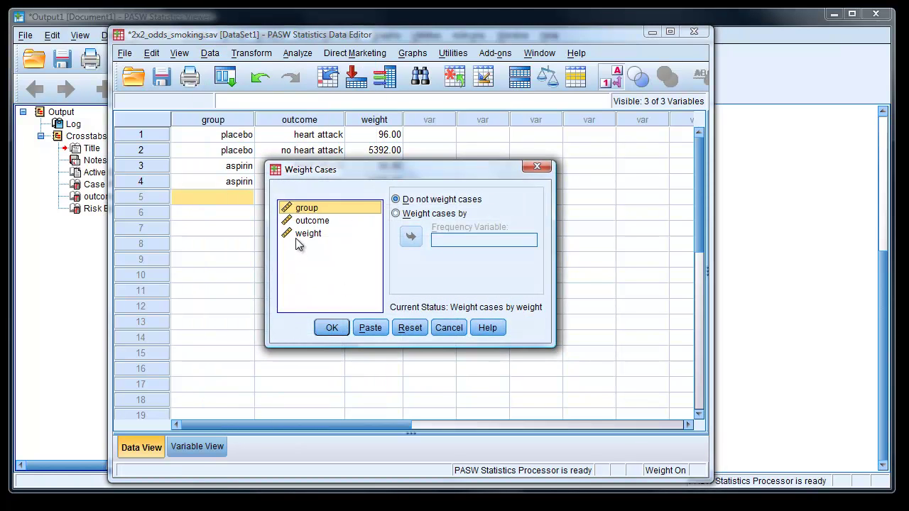
left_click(364, 228)
left_click(396, 213)
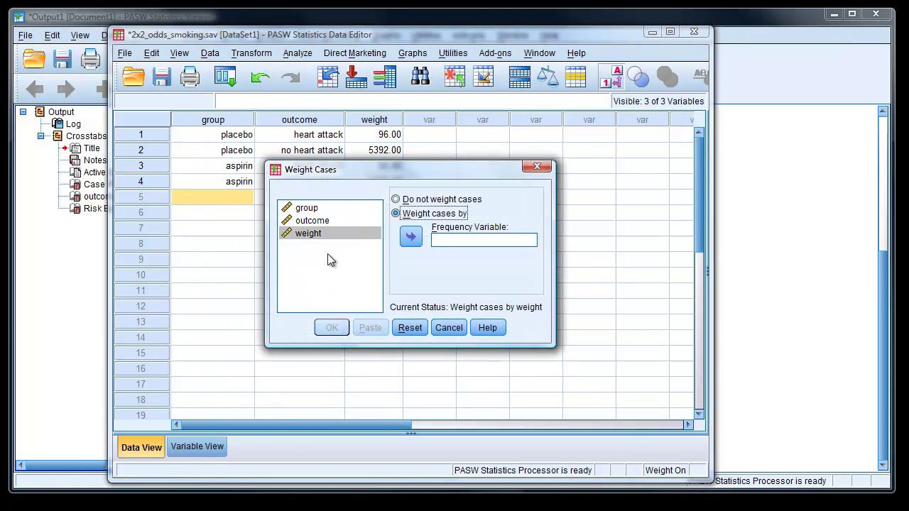
left_click(411, 238)
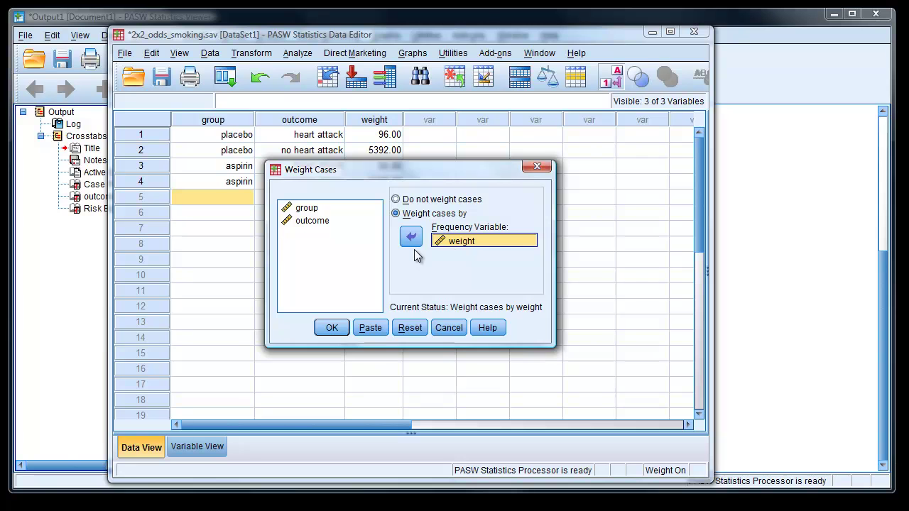
left_click(331, 330)
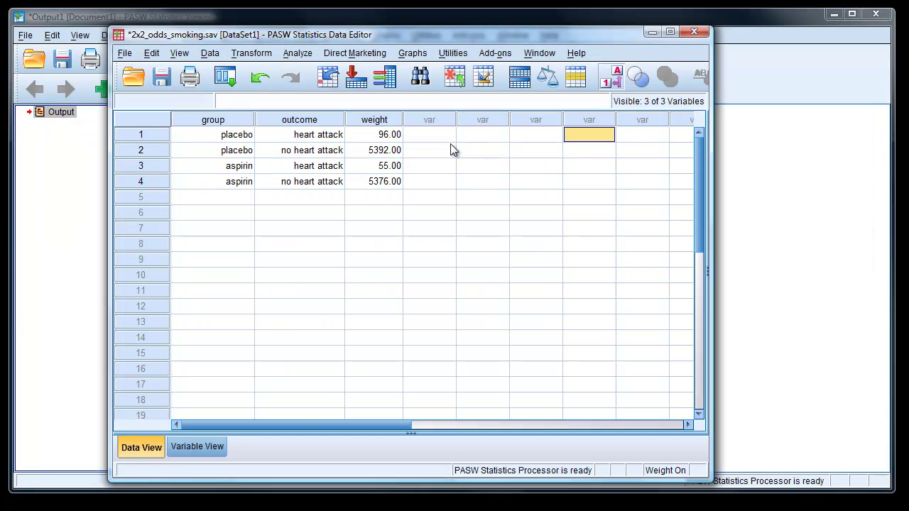
- Set up a Crosstabs analysis with outcome in rows and group in columns
left_click(295, 55)
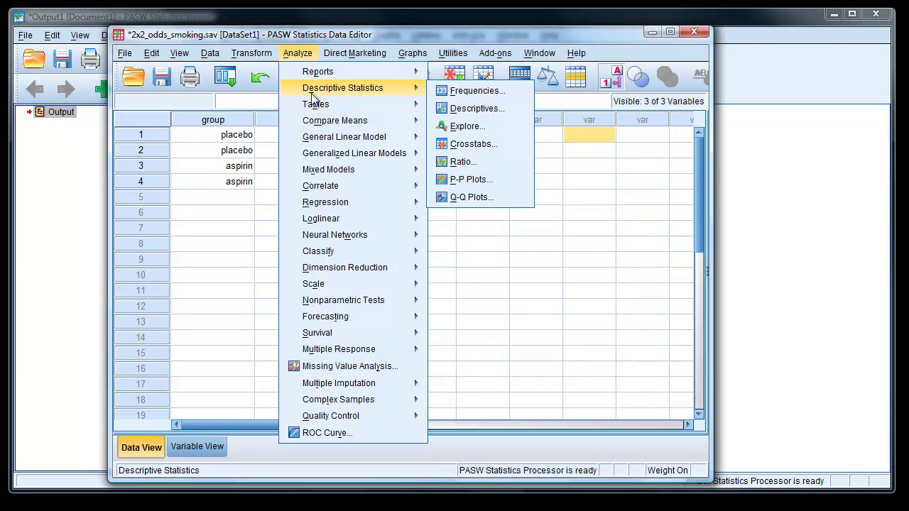
mouse_move(343, 87)
left_click(442, 143)
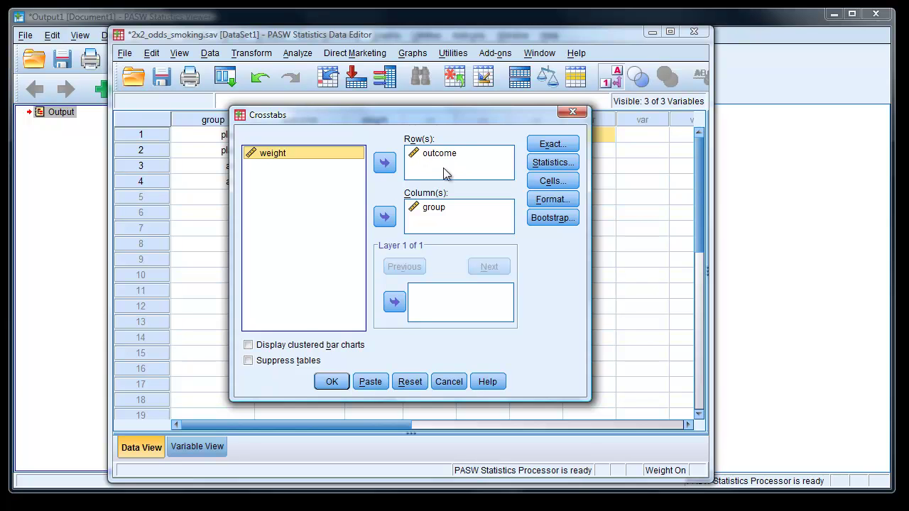
left_click(465, 154)
left_click(430, 207)
- Add Chi-square, Correlations and Risk statistics and run the crosstab
left_click(551, 165)
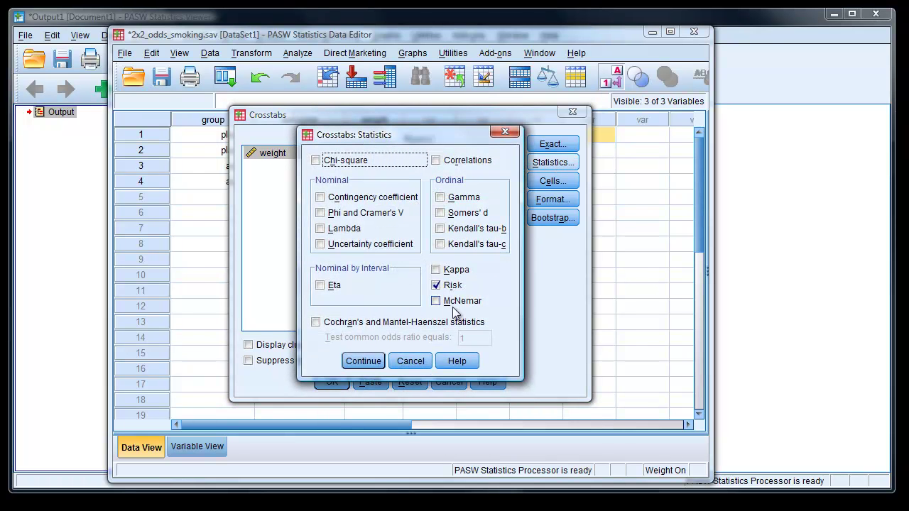
left_click(436, 287)
left_click(435, 288)
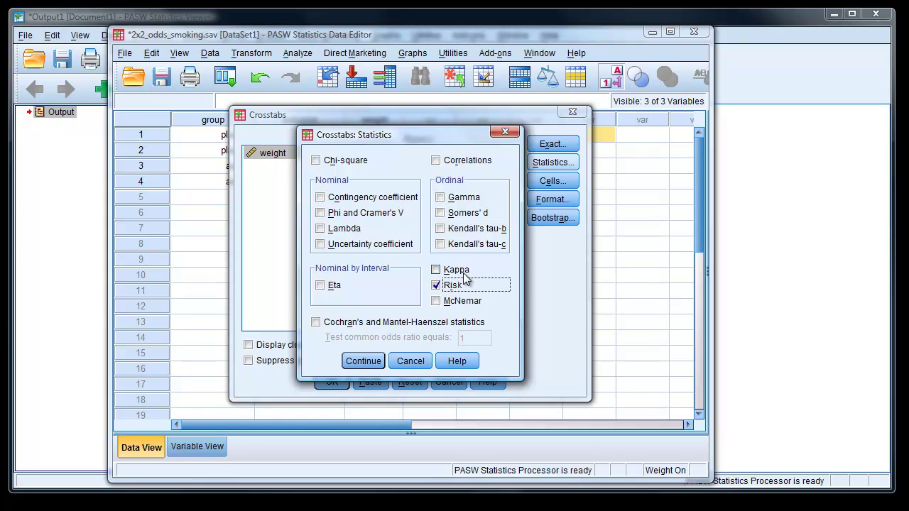
left_click(316, 162)
left_click(436, 161)
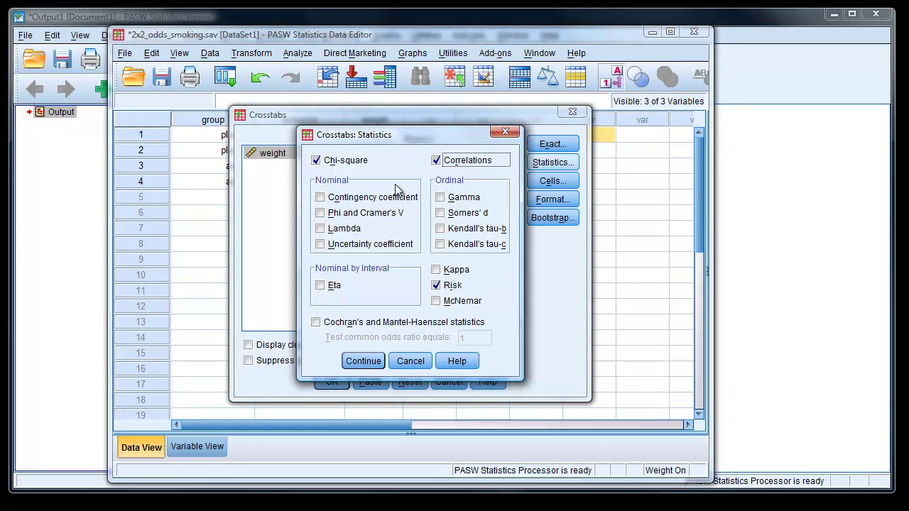
left_click(362, 362)
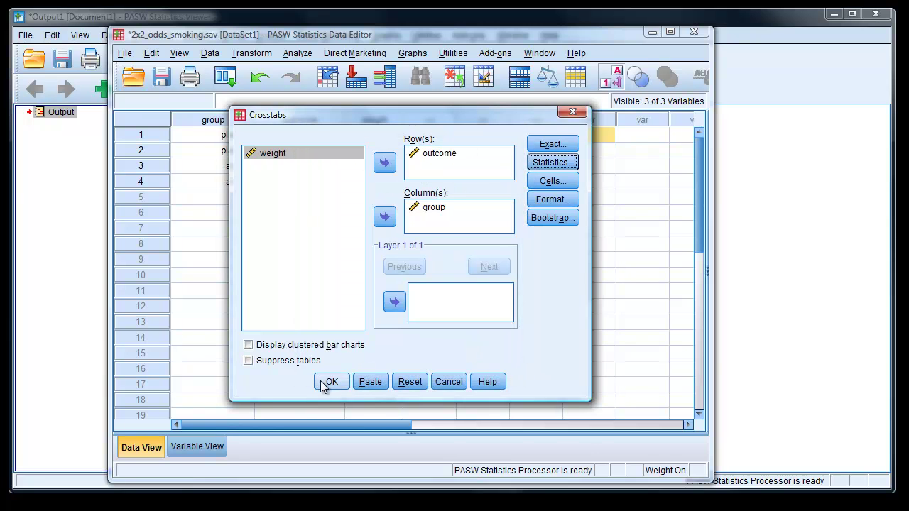
left_click(331, 382)
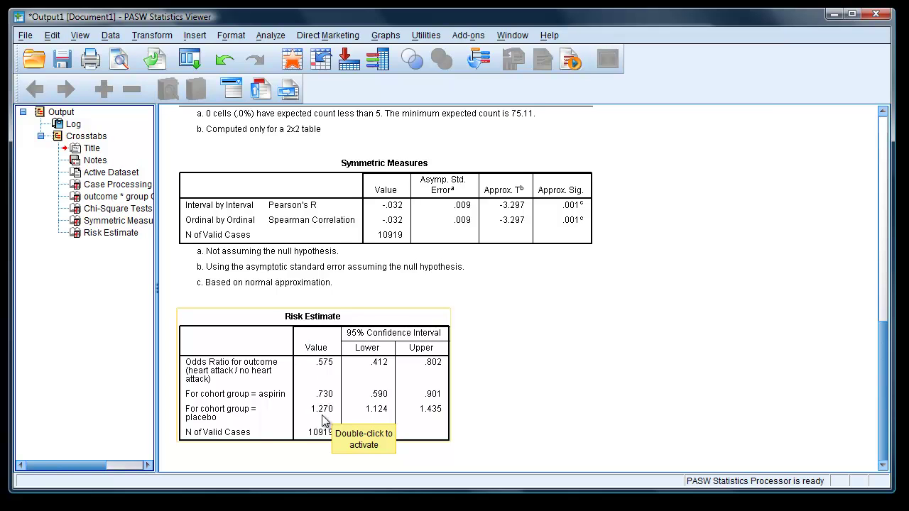
- Scroll through the crosstab output to review the Risk Estimate odds ratio of 0.575
scroll(331, 419, "up", 5)
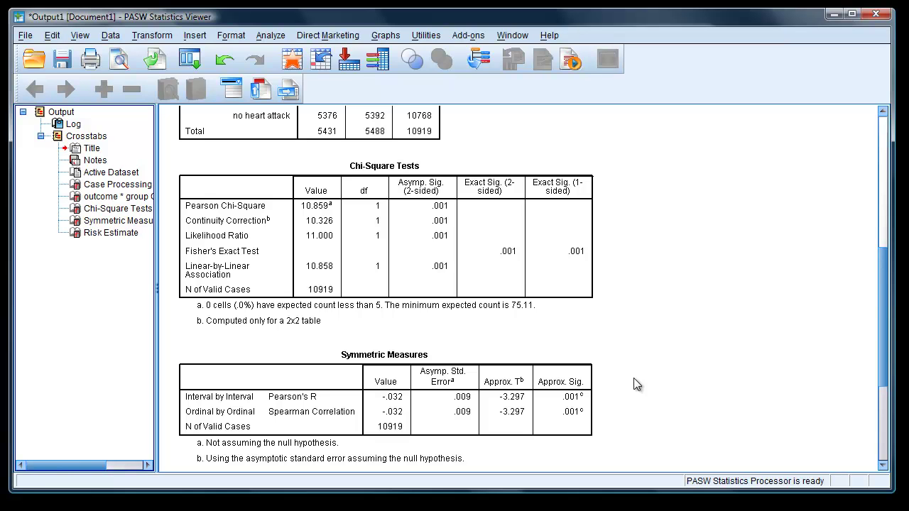
scroll(637, 383, "down", 3)
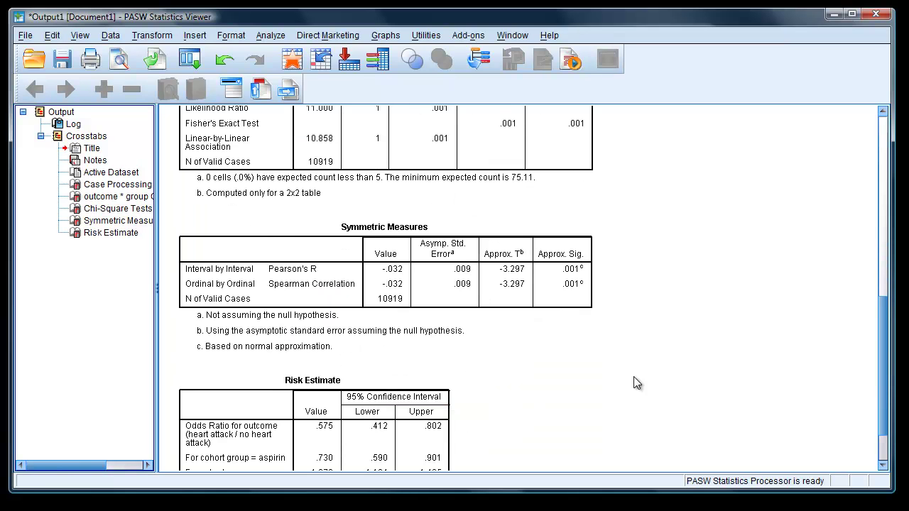
scroll(635, 380, "down", 2)
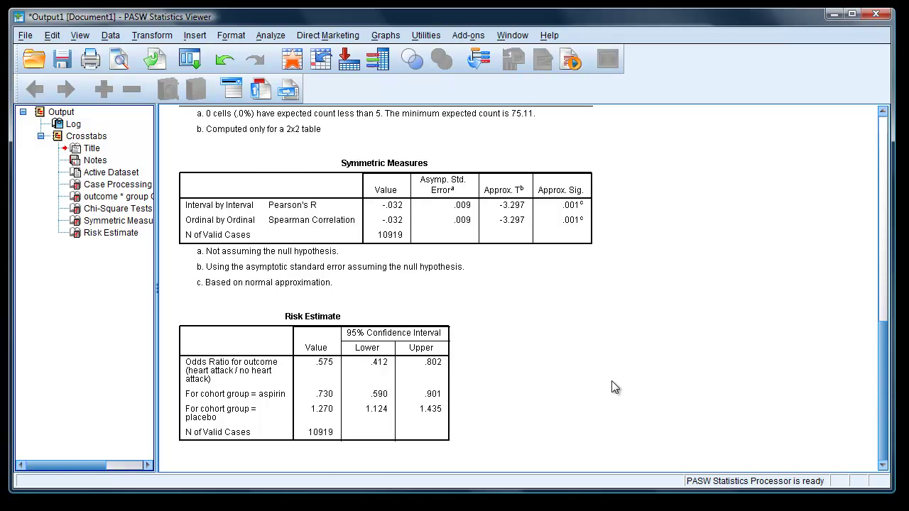
scroll(612, 382, "up", 2)
scroll(627, 384, "up", 2)
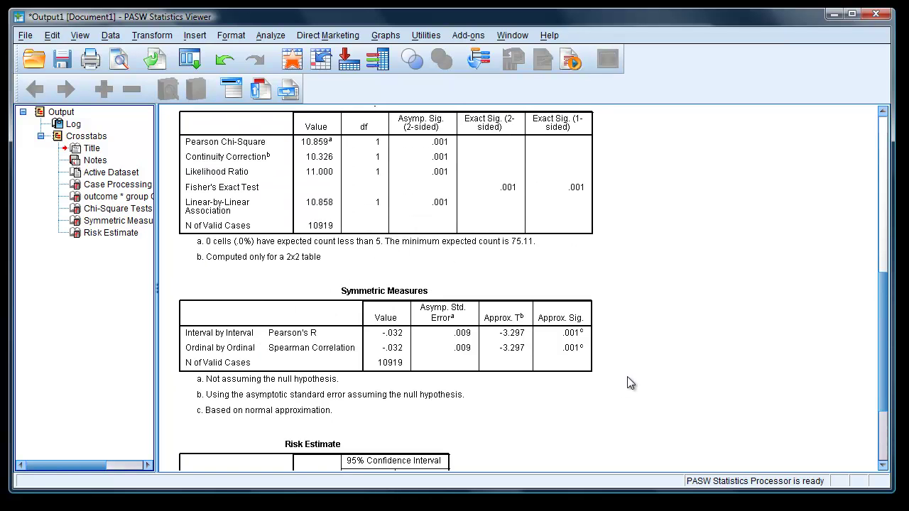
scroll(641, 380, "up", 4)
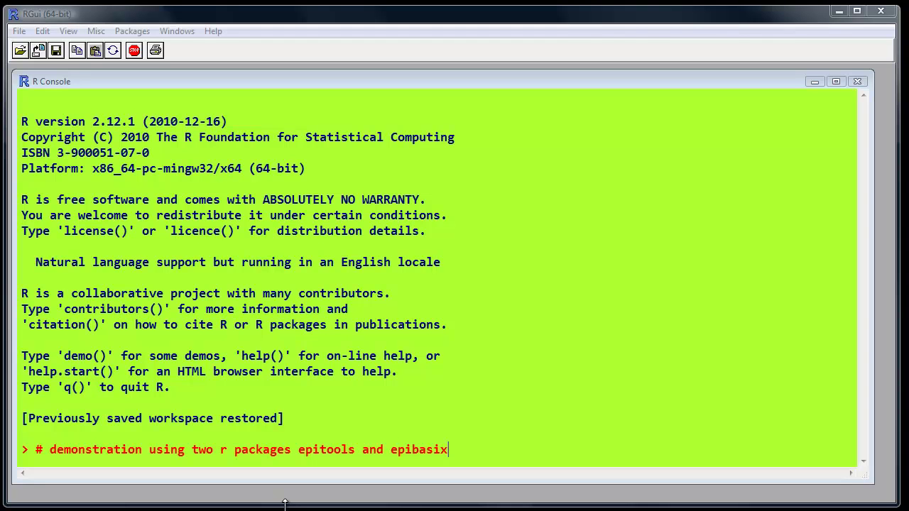
- Submit the comment line and run install.packages("epitools", dependencies=TRUE)
left_click(458, 451)
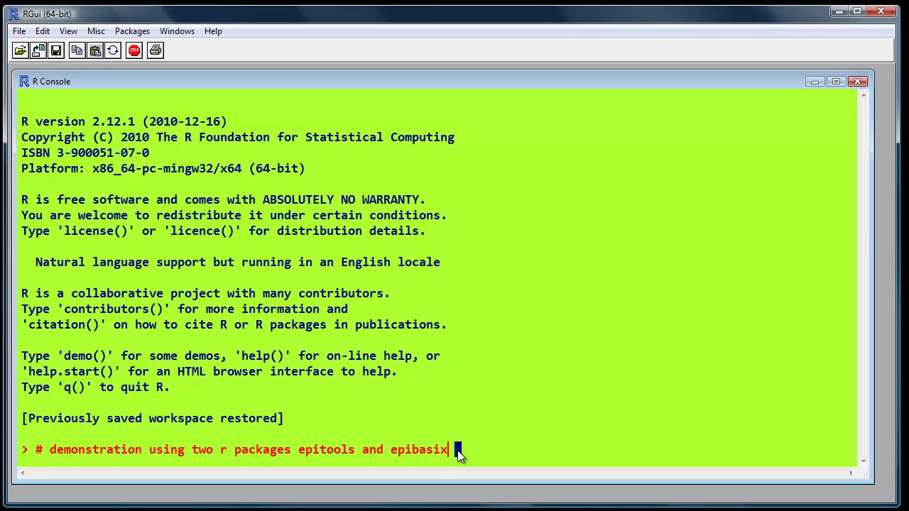
key("Return")
type("install.packages(\"epitools\", dependencies=TRUE)")
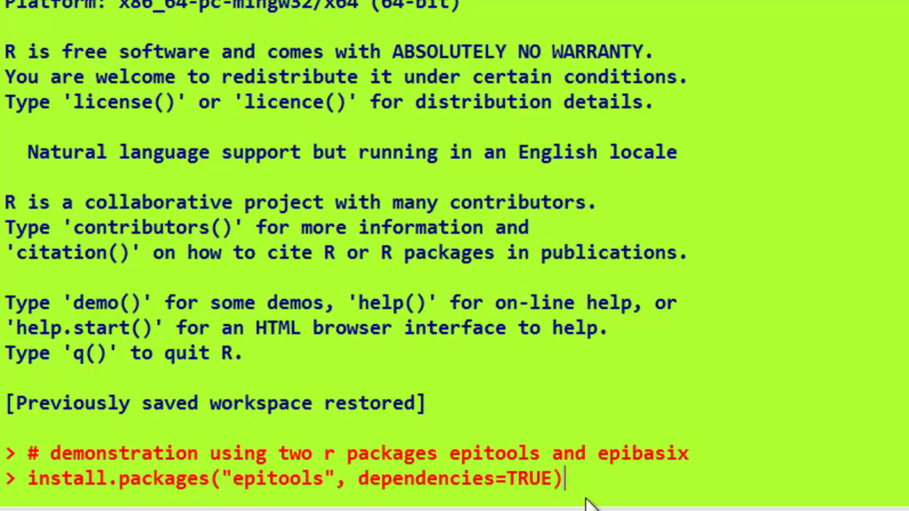
key("Return")
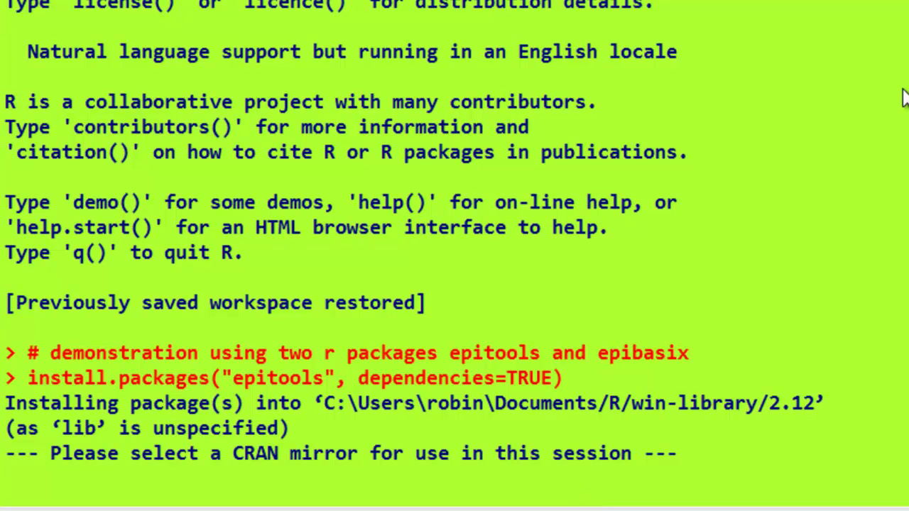
- Pick the UK (London) CRAN mirror so epitools downloads and unpacks
left_click_drag(878, 28, 703, 0)
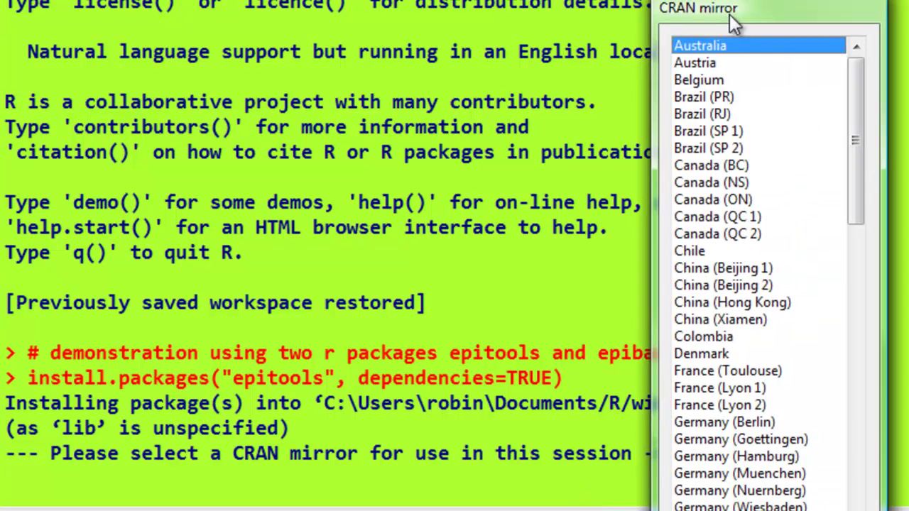
left_click_drag(875, 27, 896, 340)
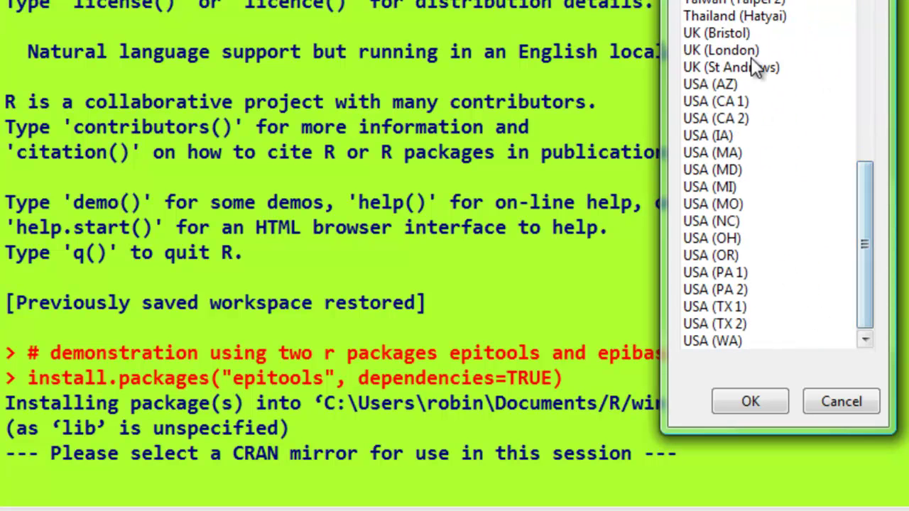
left_click(736, 56)
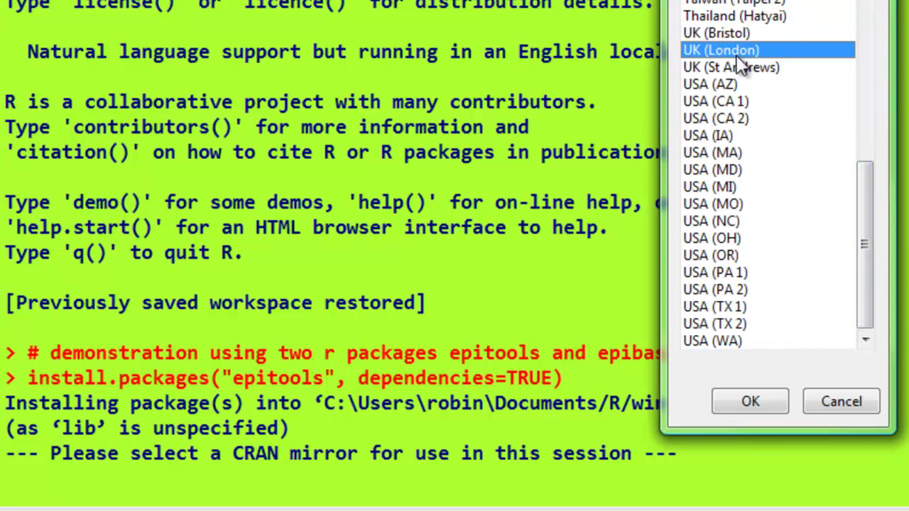
left_click(750, 403)
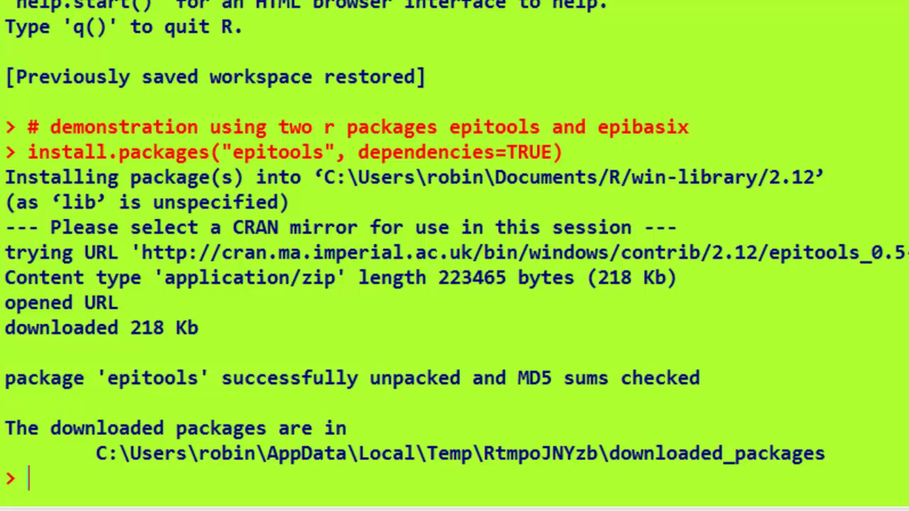
- Create the 2x2 matrix thedata from counts 55, 96, 5376, 5392 and print it
left_click_drag(20, 488, 31, 488)
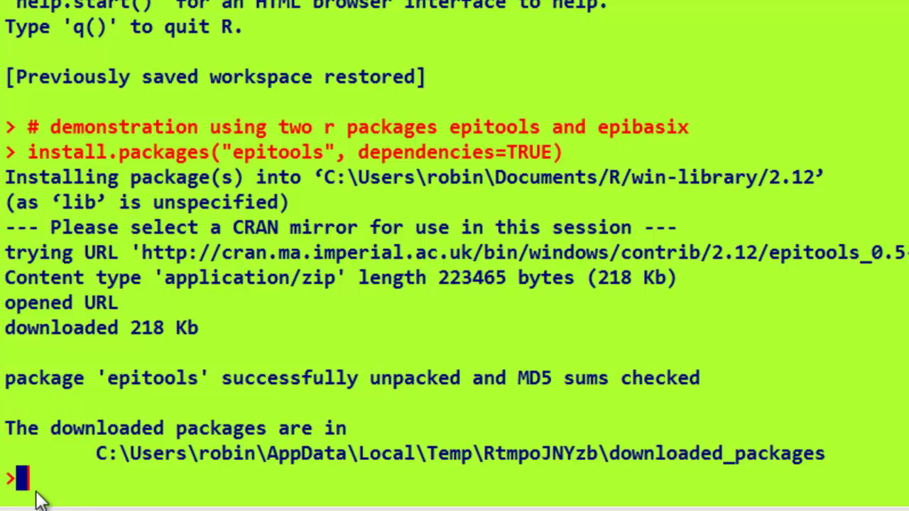
type("thedata <- matrix(c(55 , 96 , 5376,  5392), 2, 2)")
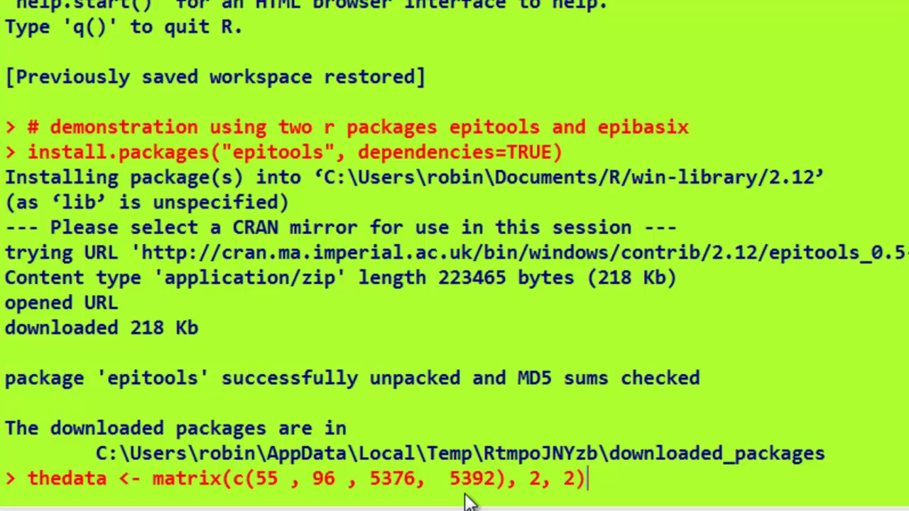
key("Return")
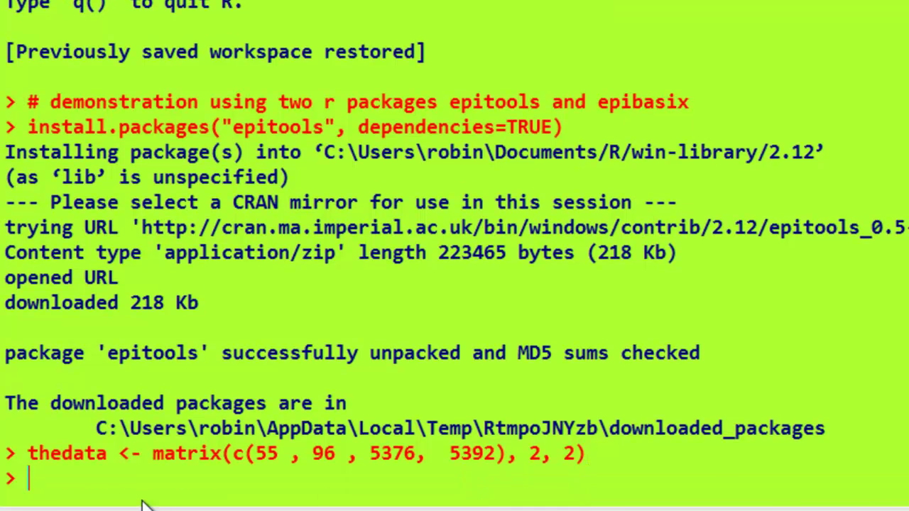
type("thedata")
key("Return")
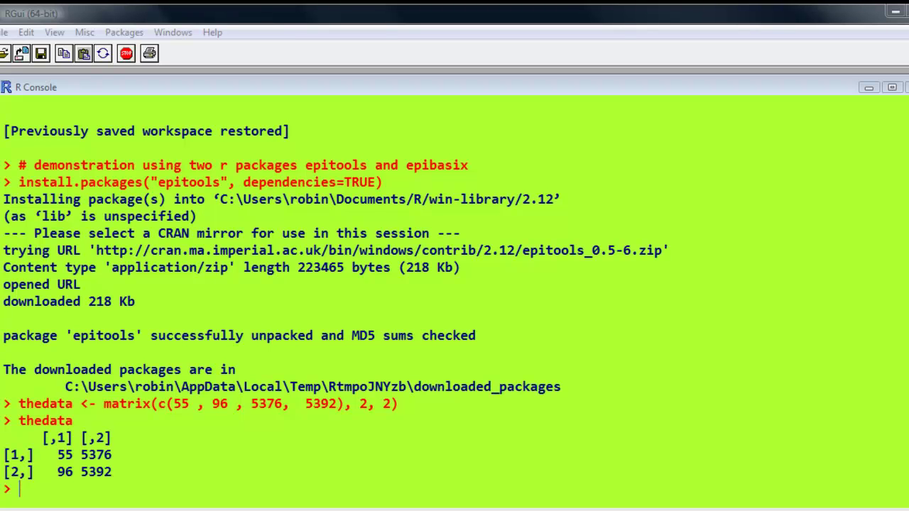
- Name thedata's rows aspirin/control and columns heart attack/no heart attack, then print it
type("dimnames(thedata) <- list( \"group\" = c(\"aspirin\", \"control\"), \"outcome\" = c(\"heart attack\", \"no heart attack\"))")
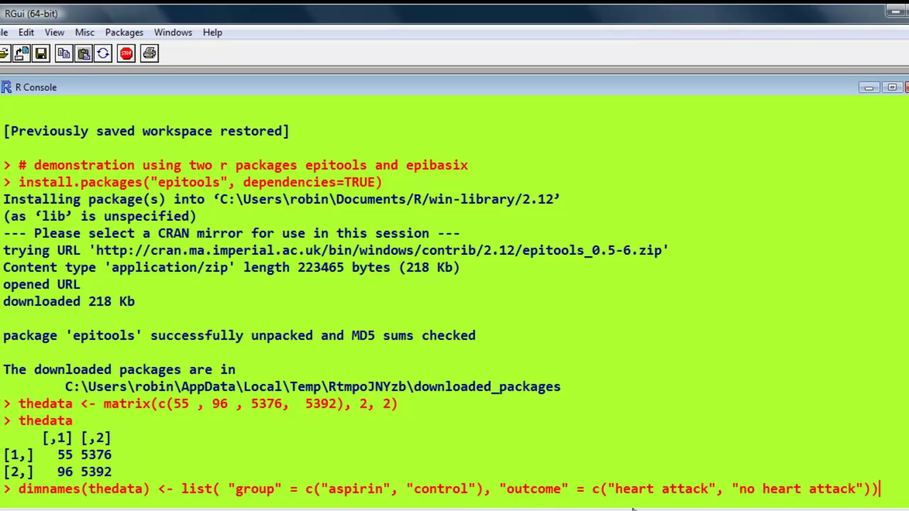
key("Return")
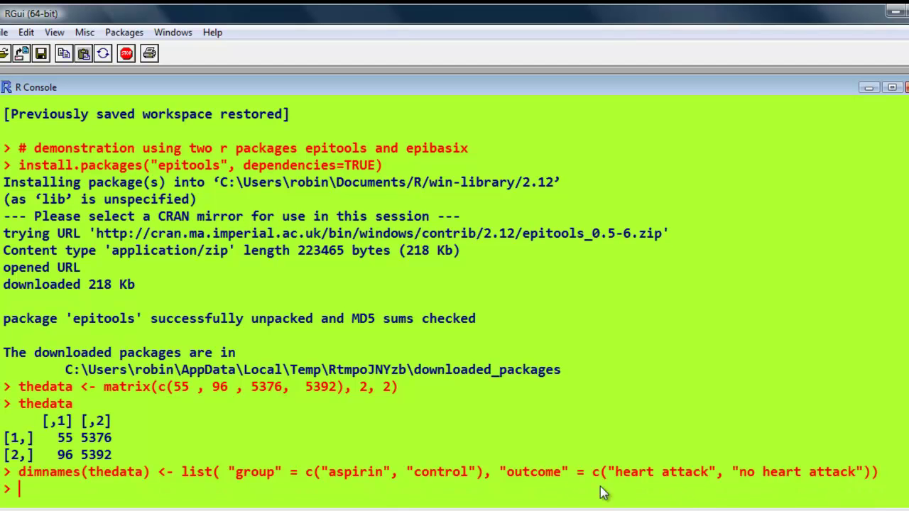
type("thedata")
key("Return")
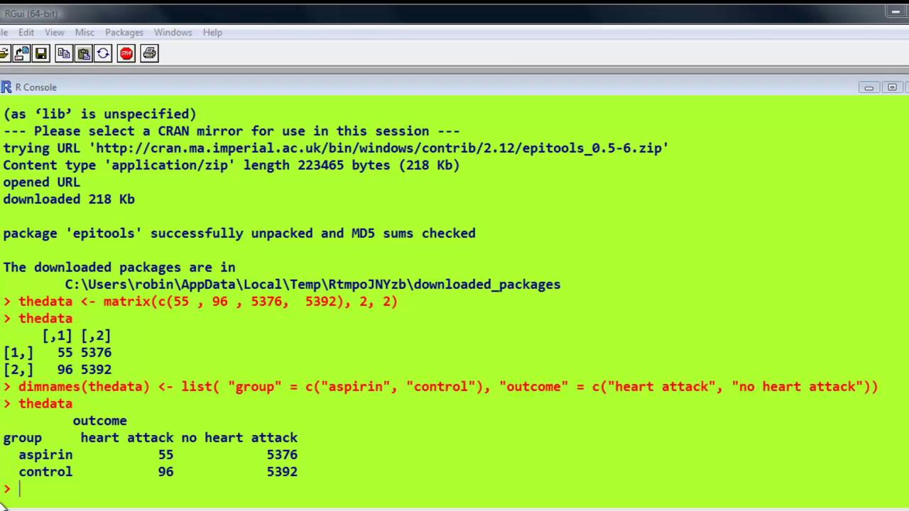
- Try epitab(thedata), which fails because epitools is not yet loaded
left_click(37, 501)
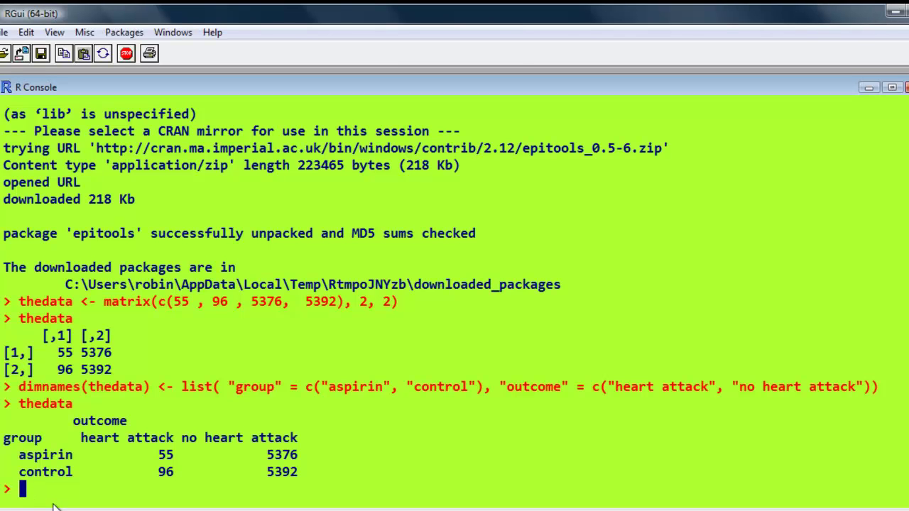
type("epitab(thedata)")
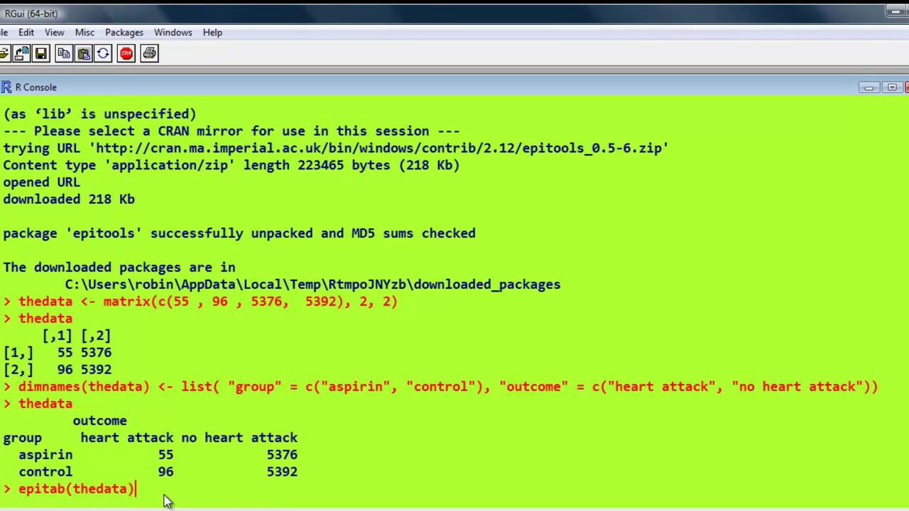
key("Return")
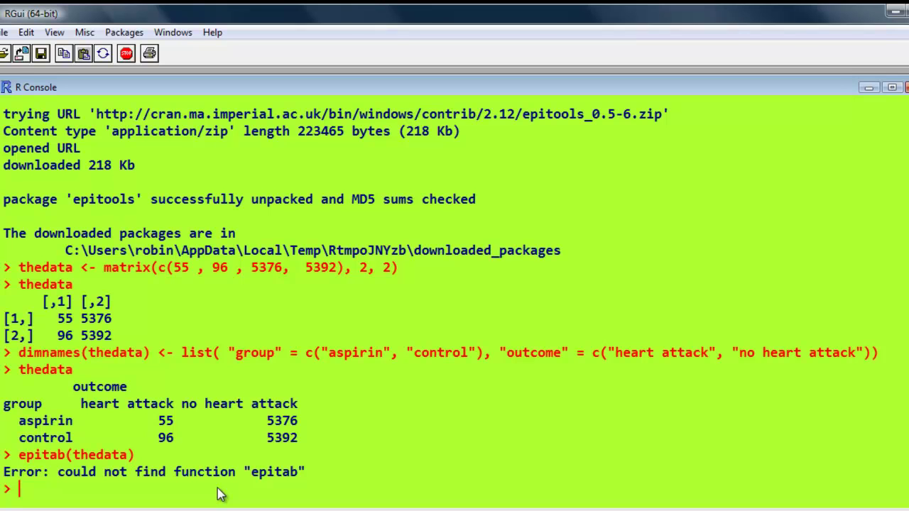
key("Up")
key("Up")
key("Down")
key("Down")
- Load epitools and rerun epitab(thedata), giving odds ratio 0.5746
type("library")
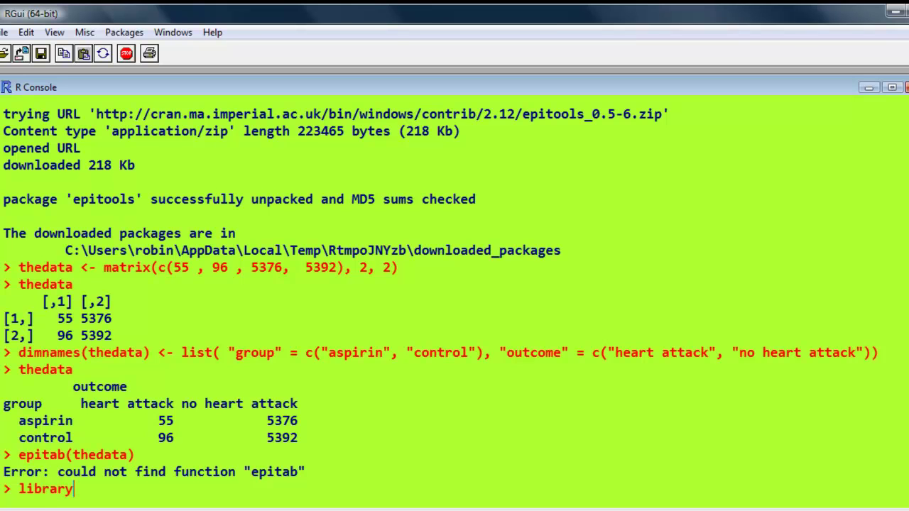
type("(epitools")
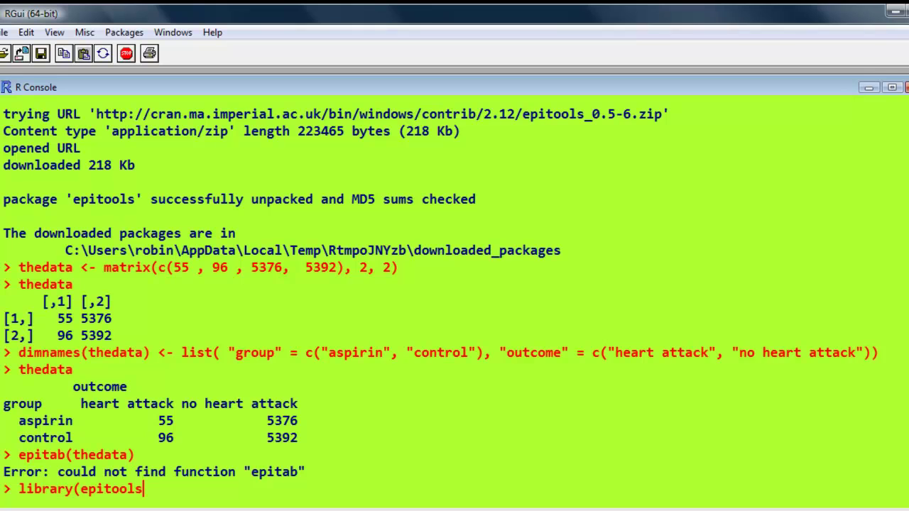
type(")")
key("Return")
key("Up")
key("Up")
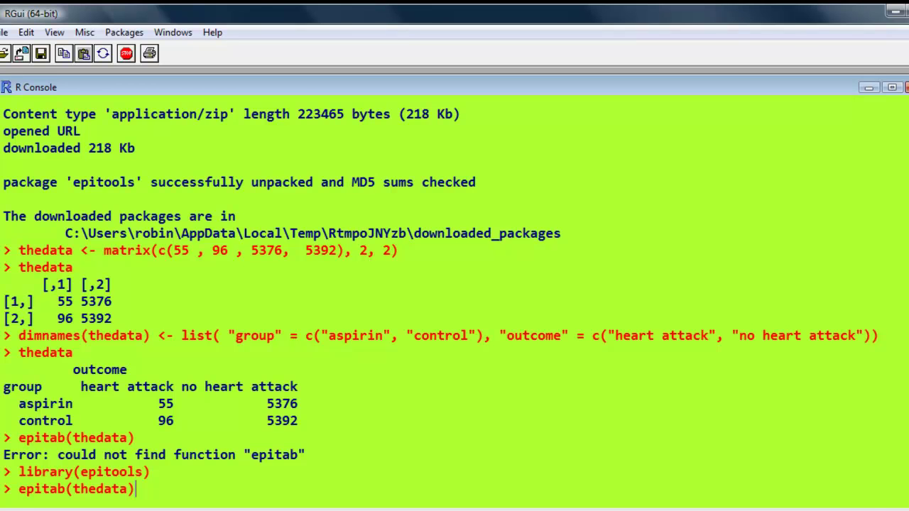
key("Return")
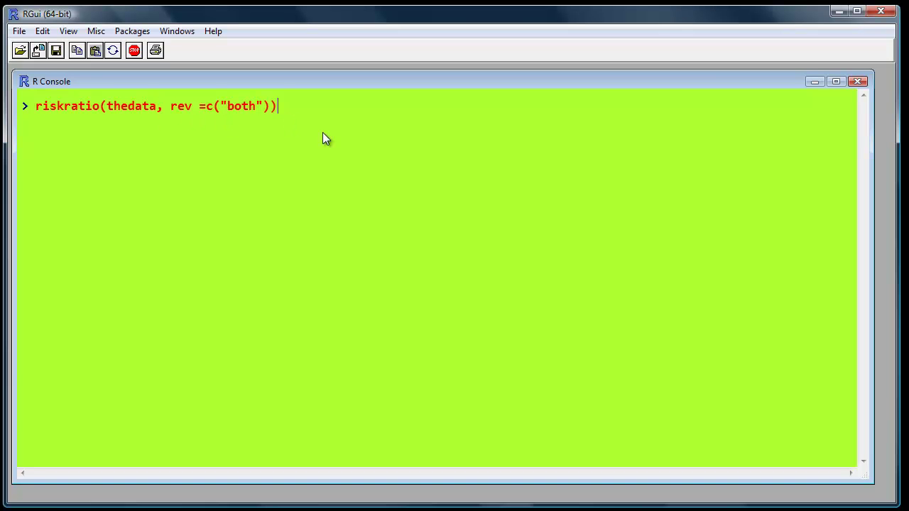
- Run riskratio with rev="both" and review the 0.5789 result (Wald CI 0.4165–0.8047)
key("Return")
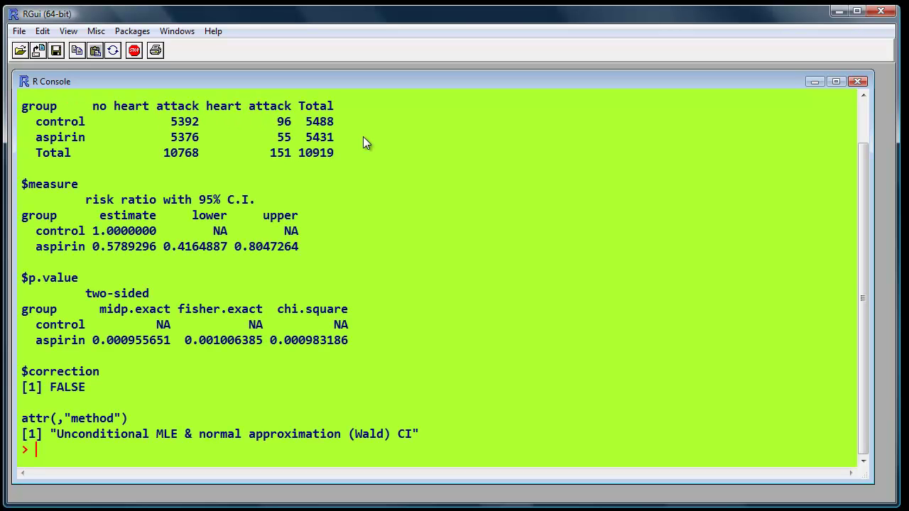
scroll(368, 156, "up", 2)
scroll(369, 156, "up", 1)
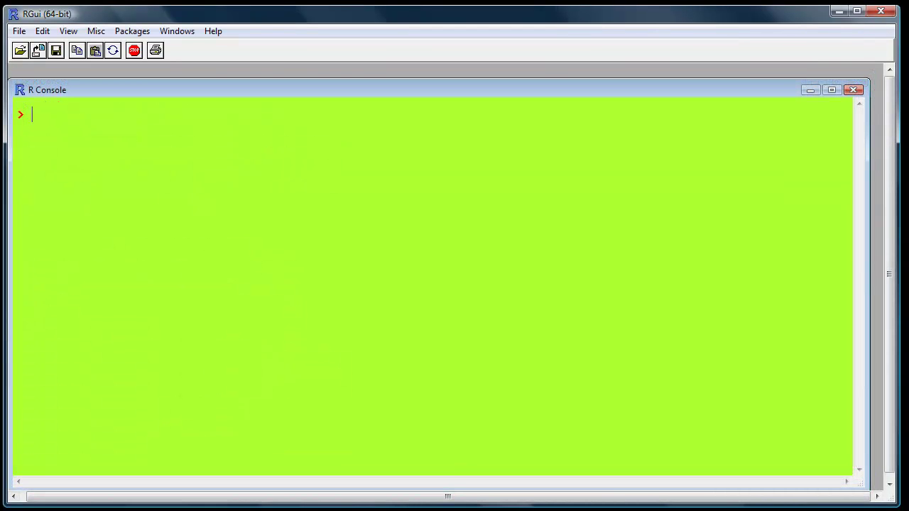
- Run riskratio.boot on thedata for bootstrap CI 0.4065–0.7932, then clear the console
type("riskratio.boot (thedata, rev =c(\"both\"))")
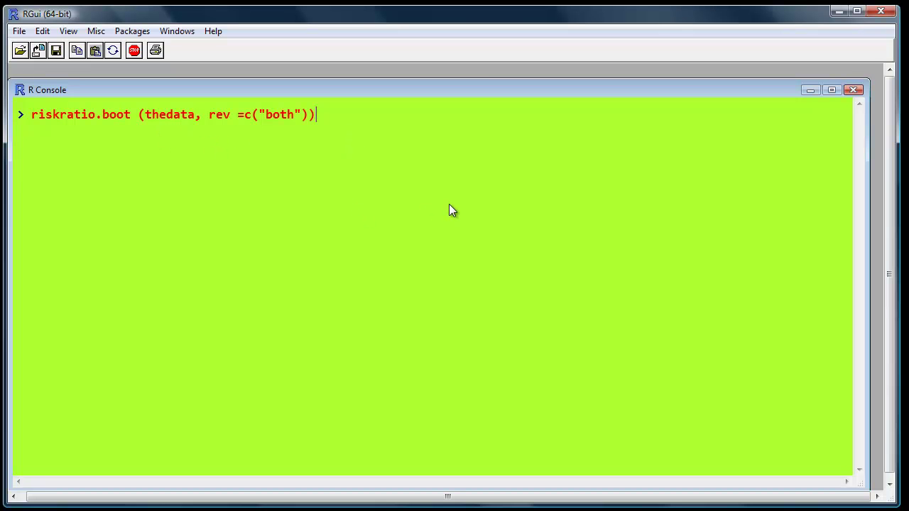
key("Return")
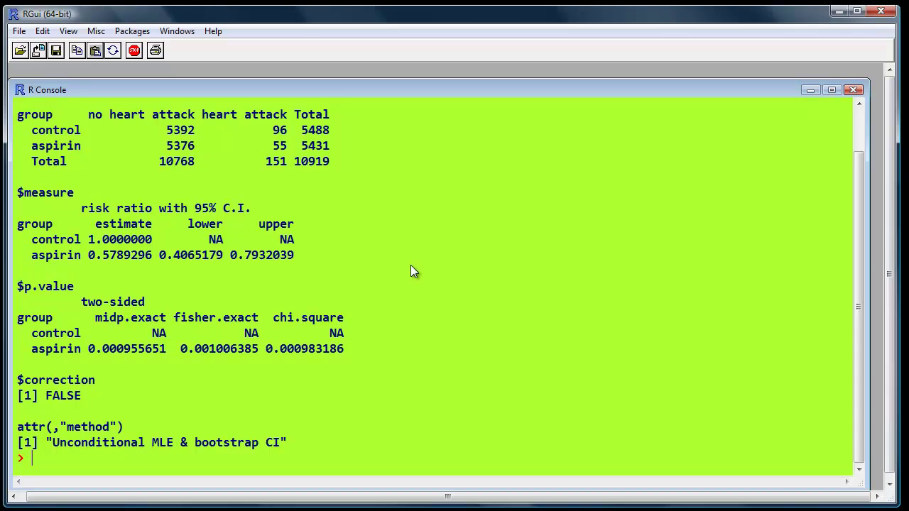
key("ctrl+l")
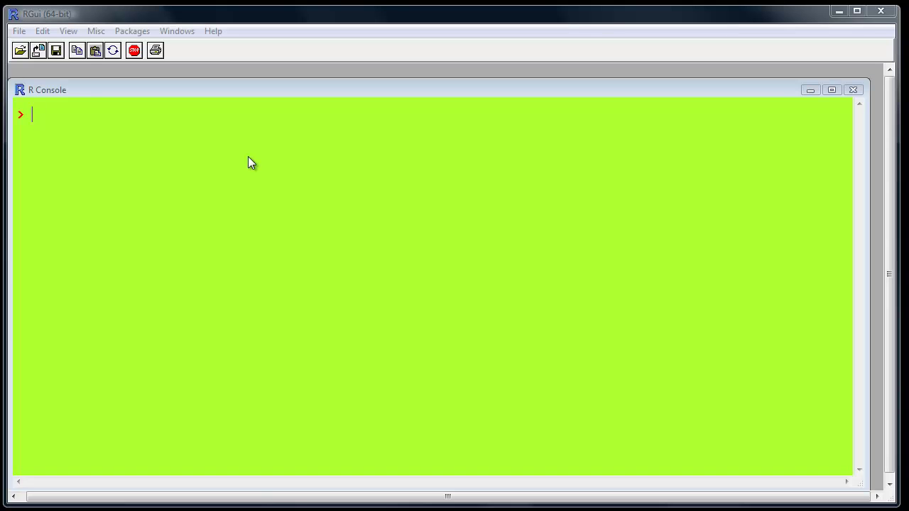
- Install the epibasix package with dependencies and load it
left_click(131, 126)
type("install.packages(\"epibasix\", dependencies=TRUE)")
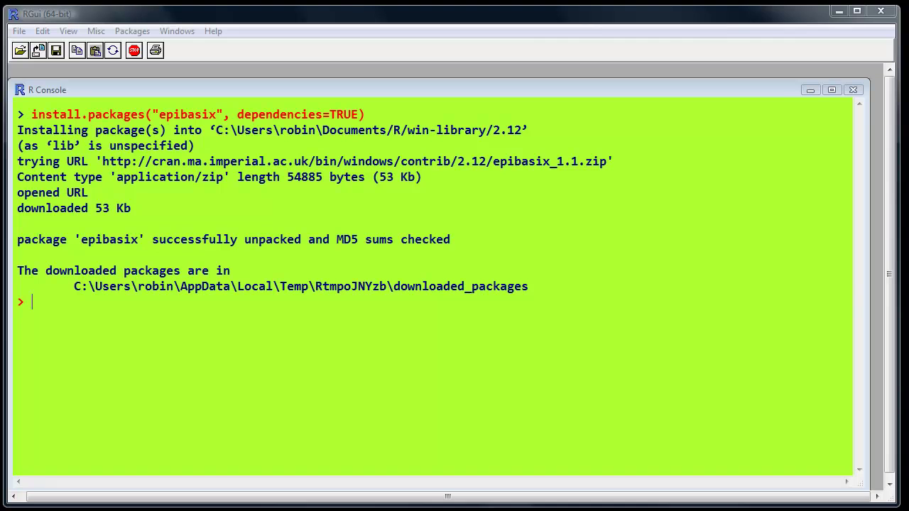
left_click(207, 329)
type("library(epibasix)")
key("Return")
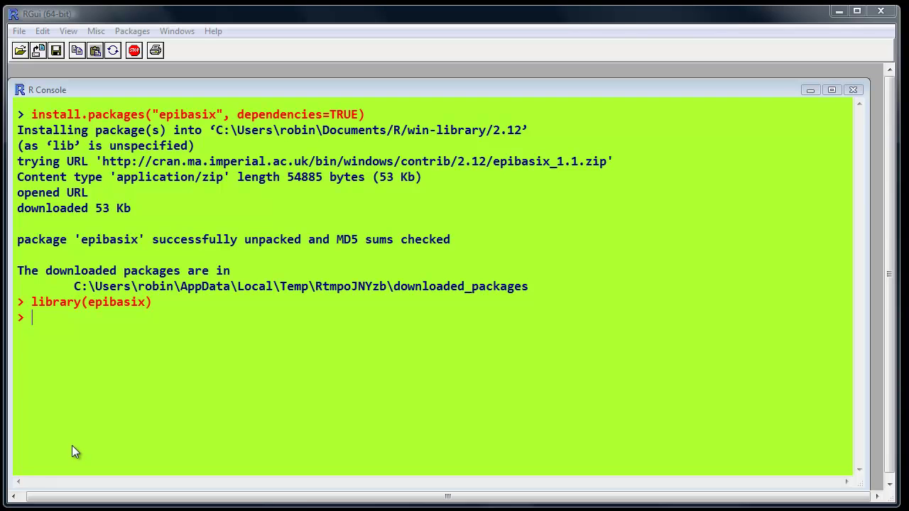
- Run epi2x2(thedata), getting odds ratio 0.575 with 95% limits 0.412–0.802
left_click(32, 318)
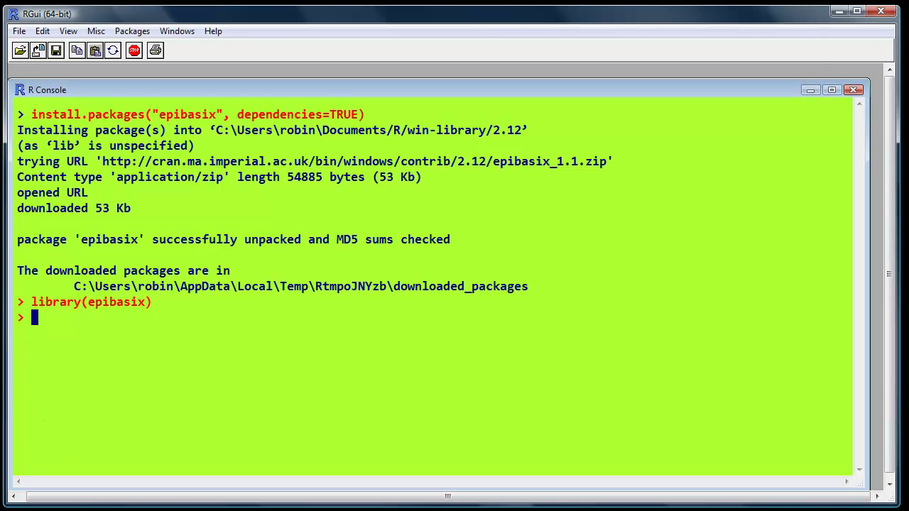
type("epi2x2(thedata)")
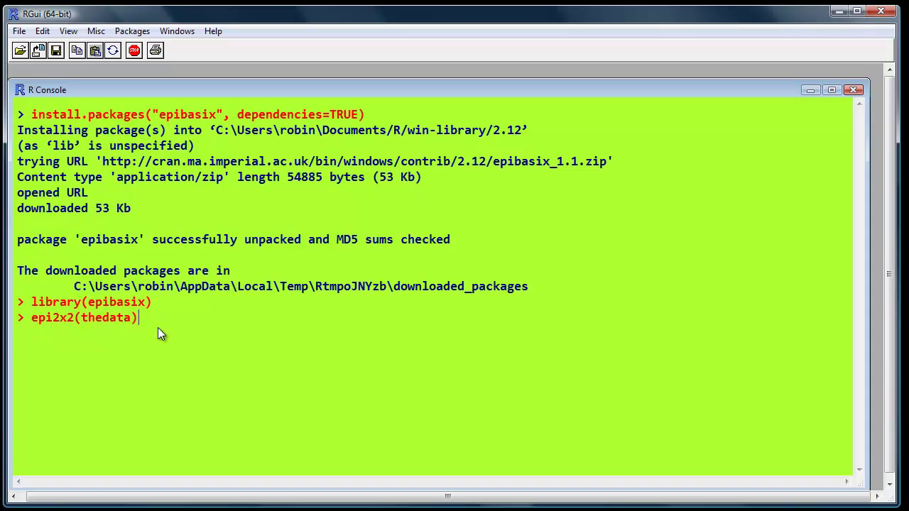
key("Return")
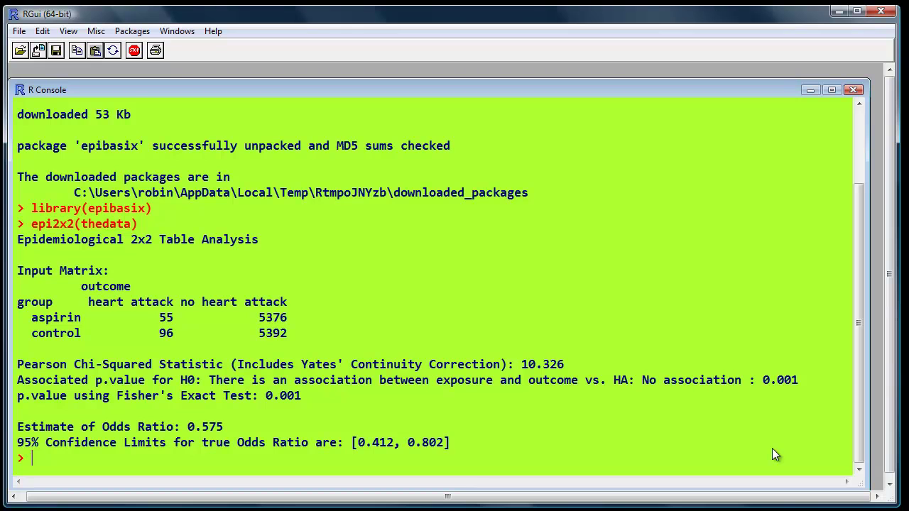
type("summary(")
type("epi2x2(thedata))")
- Print summary(epi2x2(thedata)), showing risk differences -0.007 and -0.135
key("Return")
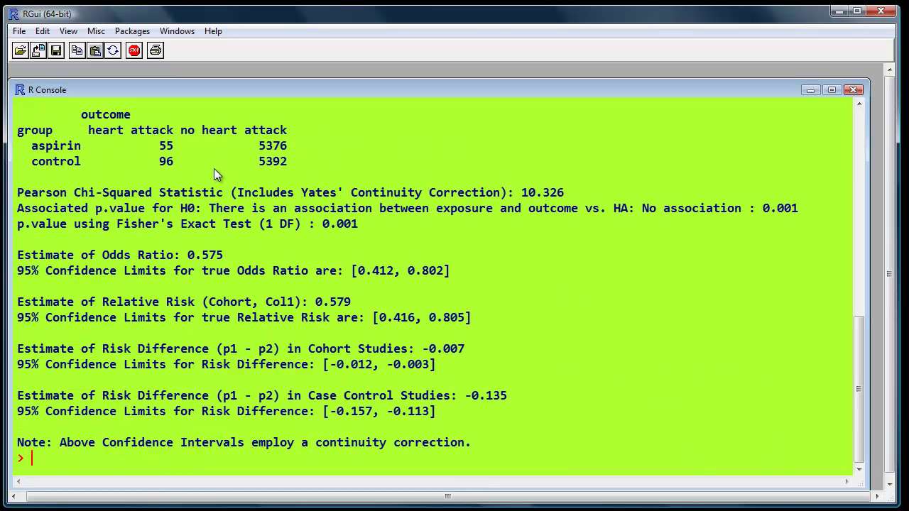